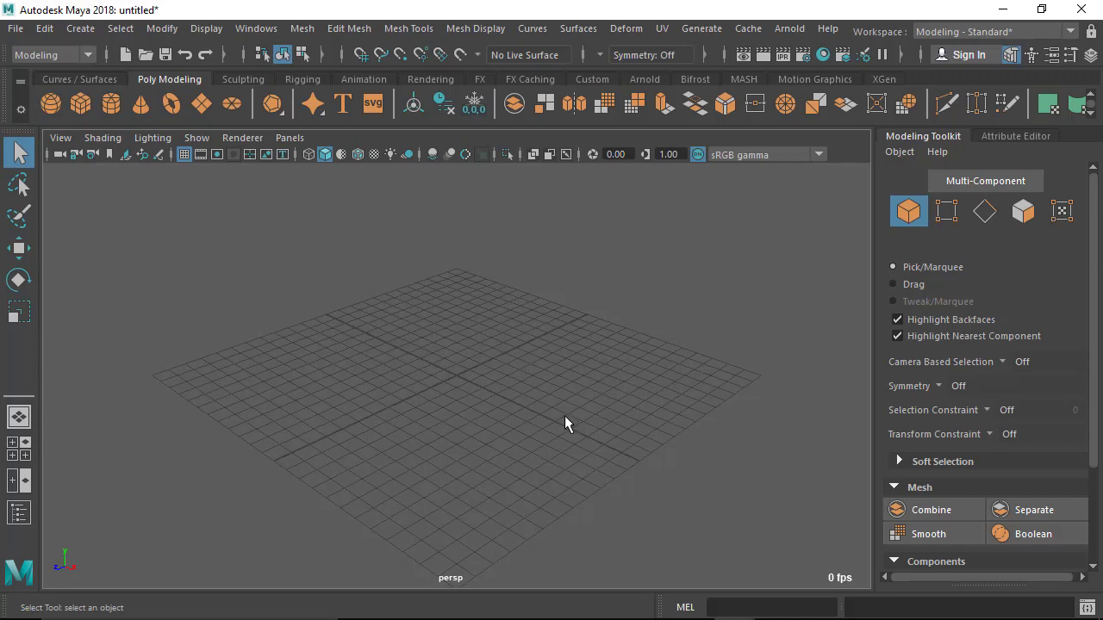
View the table reference photo and browse the creation options without adding anything
{"action": "left_click", "coordinate": [692, 603]}
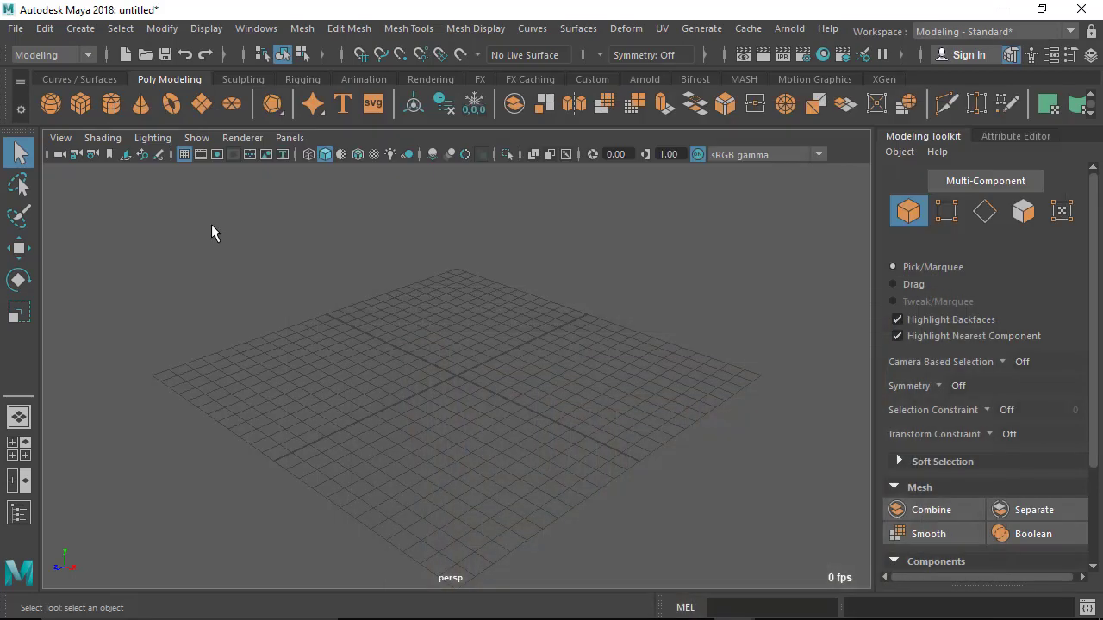
{"action": "left_click", "coordinate": [80, 29]}
{"action": "mouse_move", "coordinate": [131, 89]}
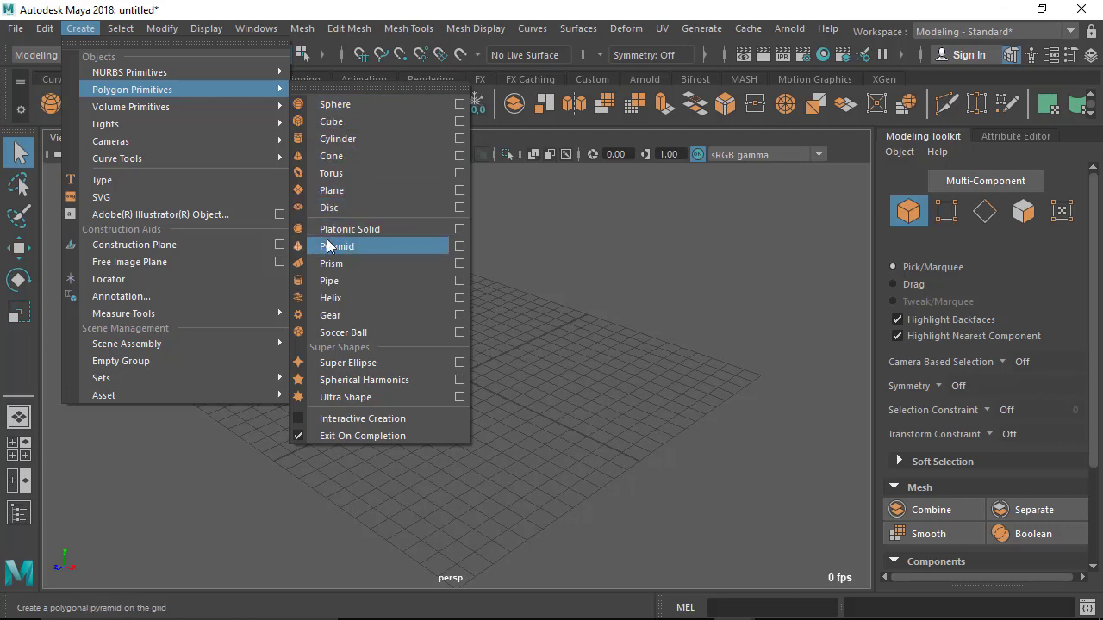
{"action": "left_click", "coordinate": [527, 255]}
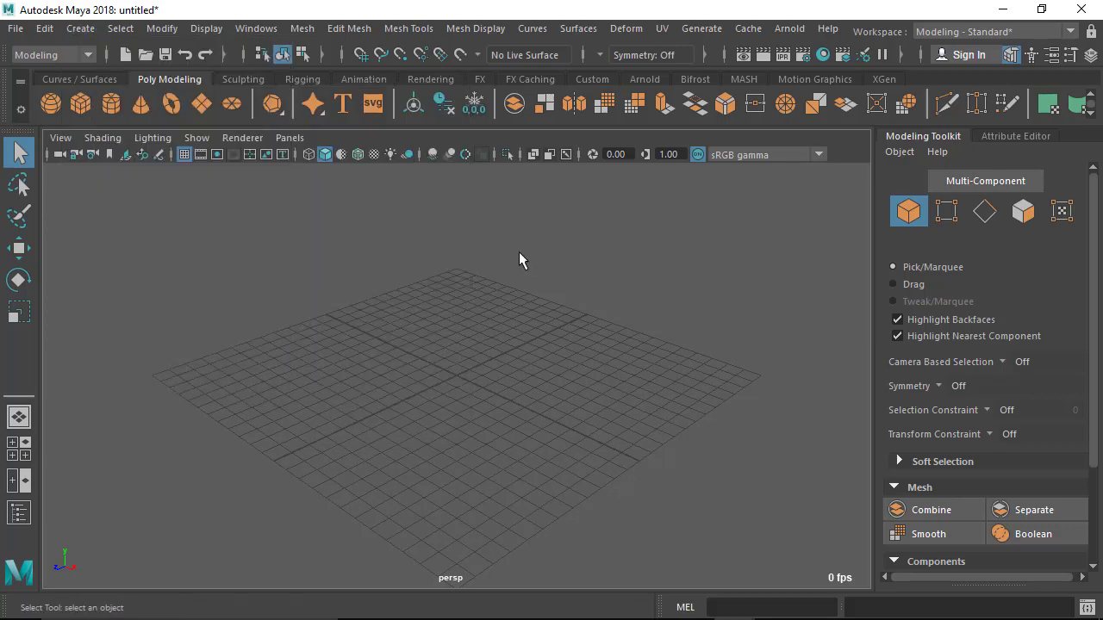
Create a polygon cube at the grid centre and zoom in on it
{"action": "left_click", "coordinate": [81, 105]}
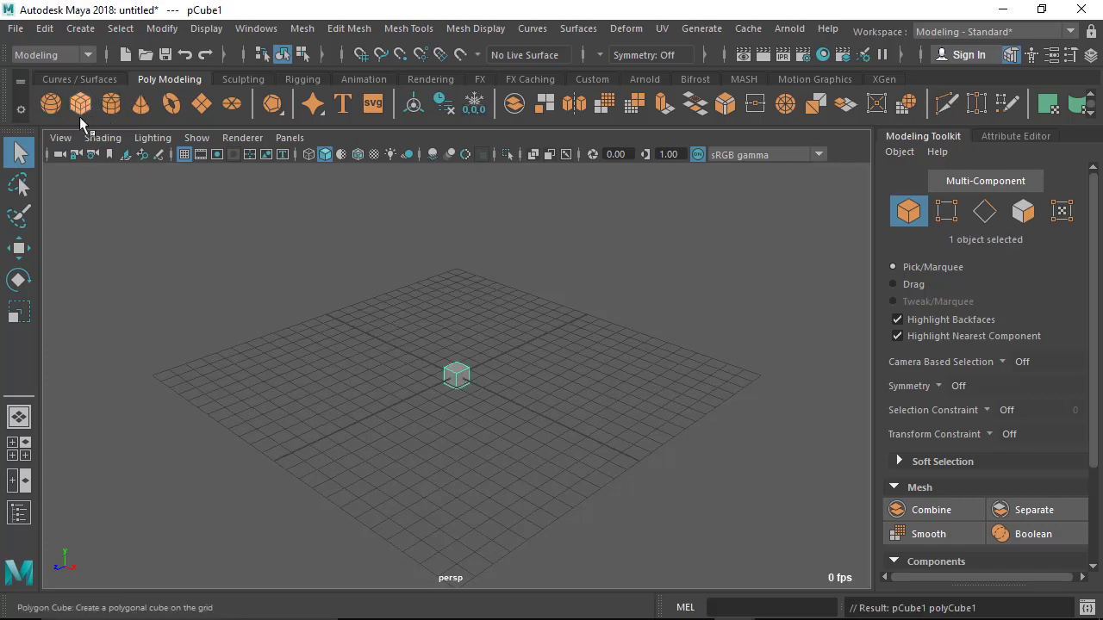
{"action": "scroll", "coordinate": [413, 422], "scroll_direction": "up", "scroll_amount": 3}
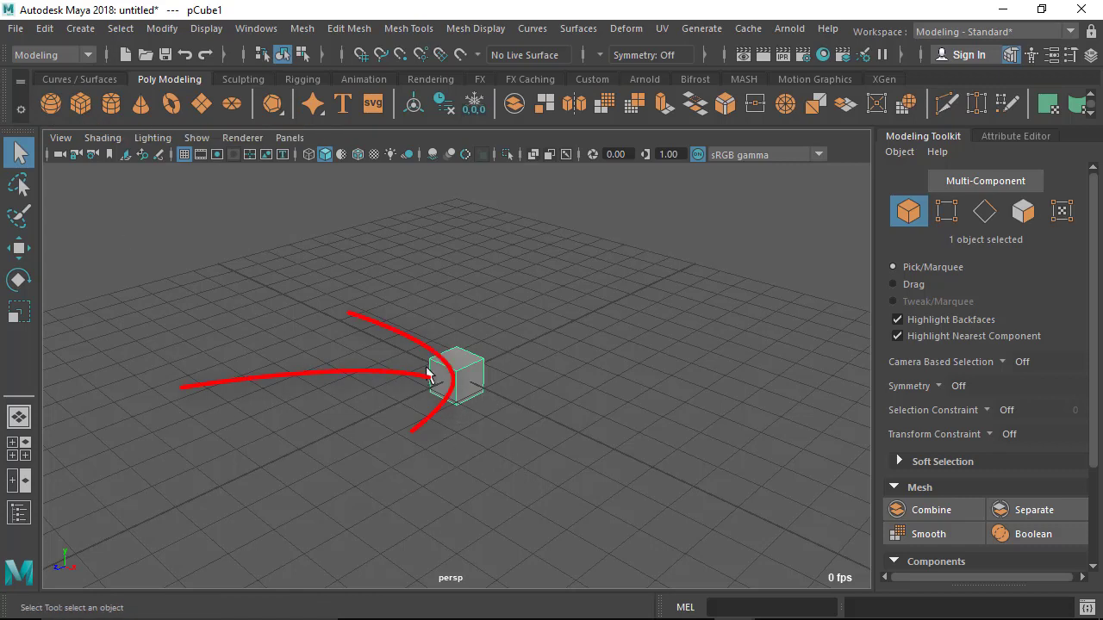
{"action": "scroll", "coordinate": [474, 400], "scroll_direction": "down", "scroll_amount": 3}
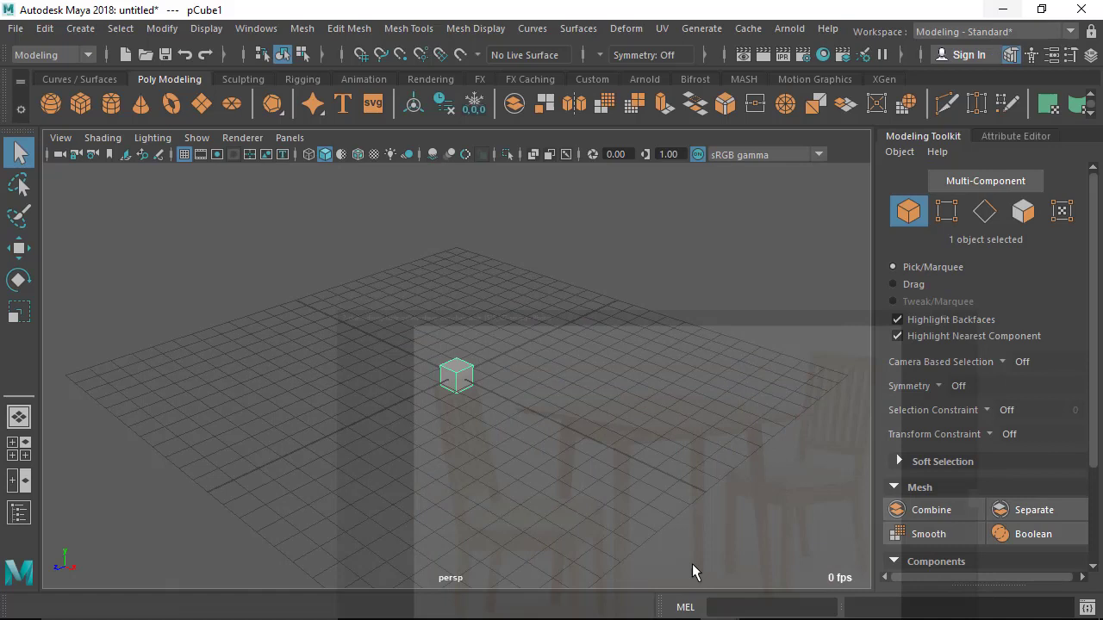
{"action": "scroll", "coordinate": [482, 431], "scroll_direction": "up", "scroll_amount": 4}
{"action": "scroll", "coordinate": [422, 456], "scroll_direction": "up", "scroll_amount": 2}
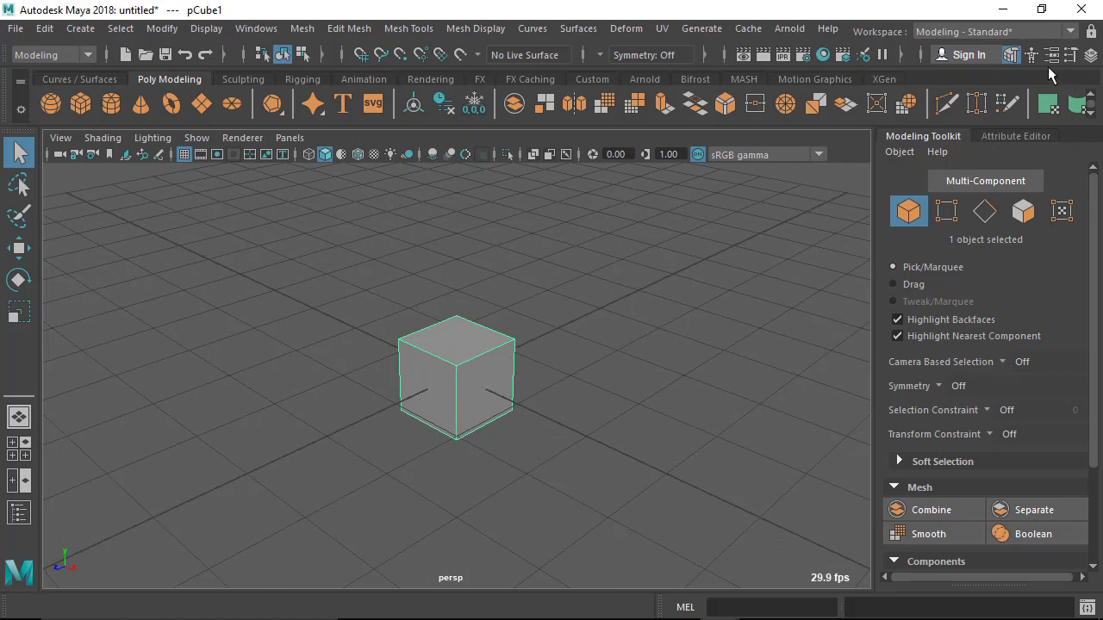
Open pCube1's Channel Box / Layer Editor and dock it on the right of the main window
{"action": "left_click", "coordinate": [1090, 55]}
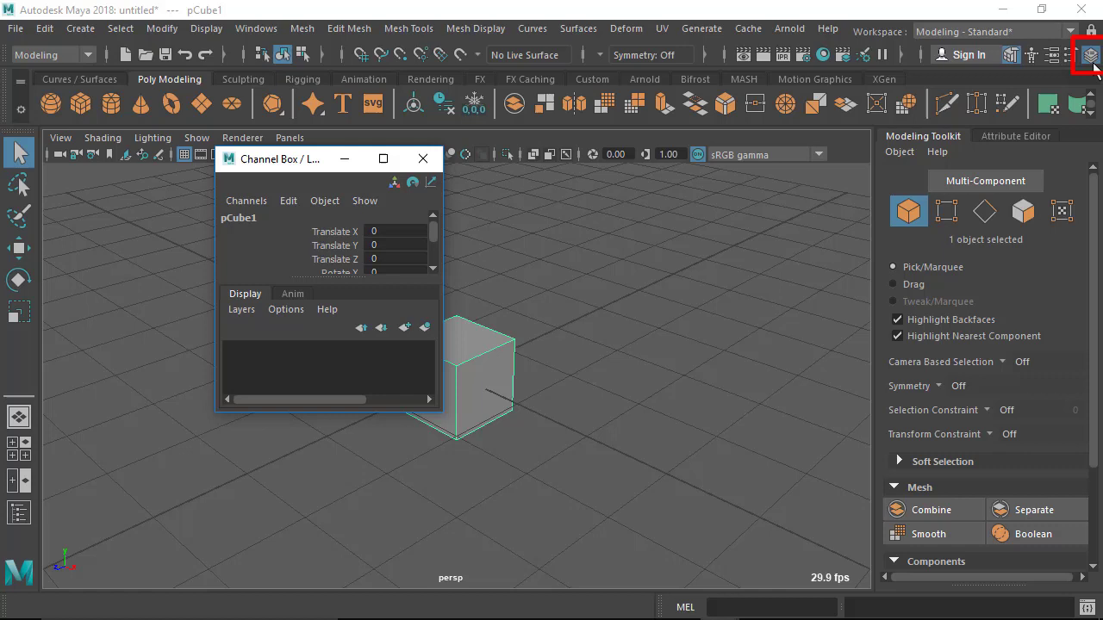
{"action": "mouse_move", "coordinate": [305, 161]}
{"action": "left_mouse_down"}
{"action": "mouse_move", "coordinate": [583, 184]}
{"action": "mouse_move", "coordinate": [847, 129]}
{"action": "left_mouse_up"}
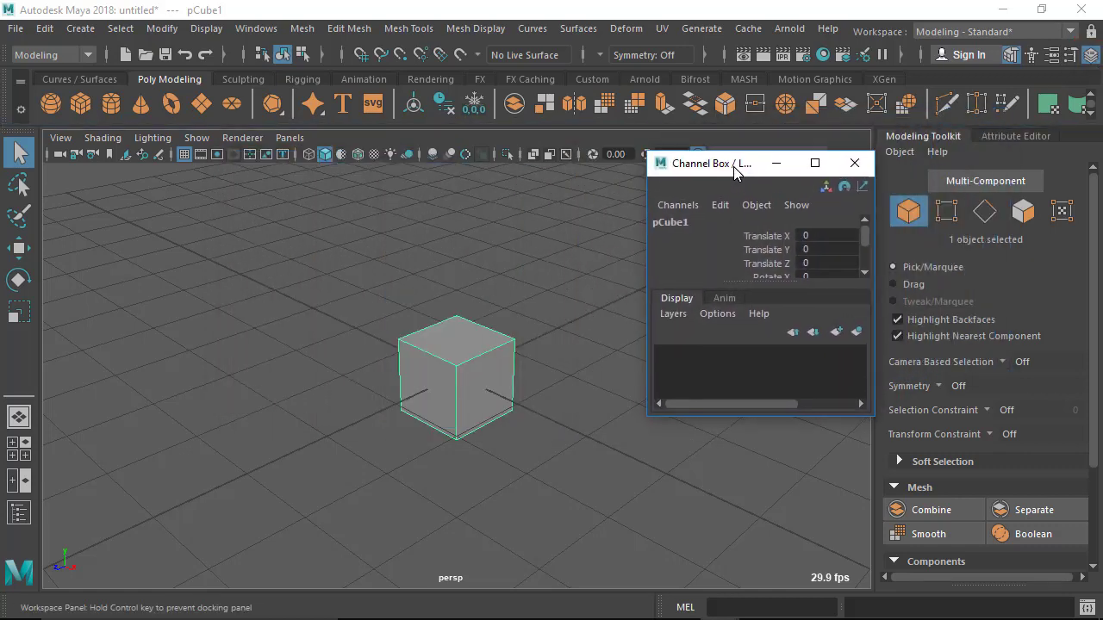
{"action": "mouse_move", "coordinate": [871, 129]}
{"action": "left_mouse_down"}
{"action": "mouse_move", "coordinate": [903, 149]}
{"action": "mouse_move", "coordinate": [1087, 146]}
{"action": "left_mouse_up"}
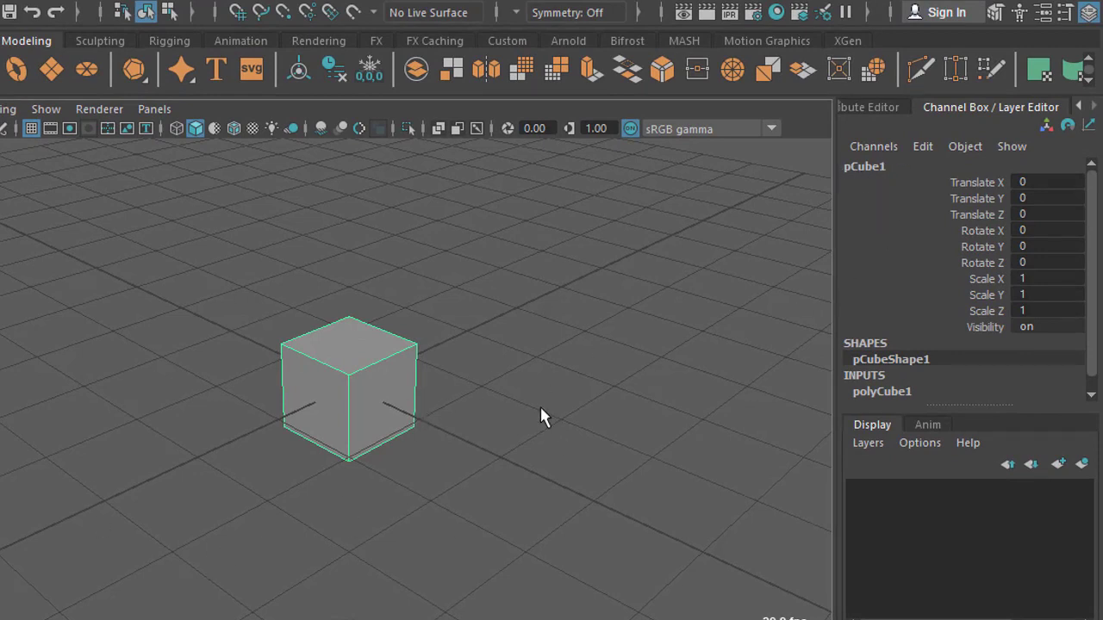
Expand polyCube1 under INPUTS to show Width, Height, Depth and Subdivisions, all at 1
{"action": "scroll", "coordinate": [936, 304], "scroll_direction": "down", "scroll_amount": 1}
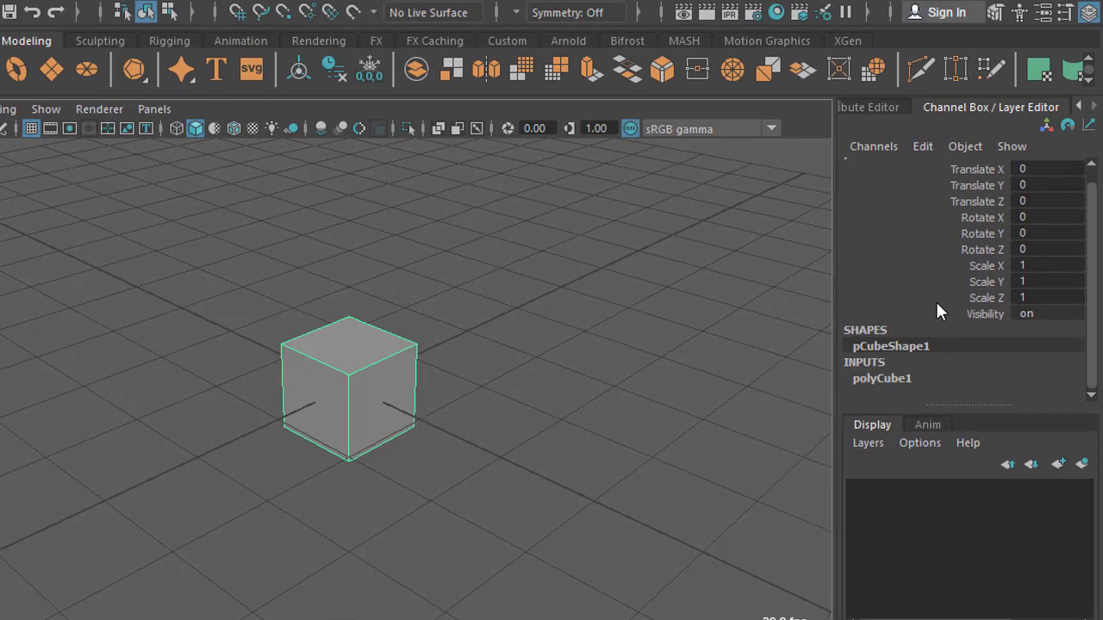
{"action": "left_click", "coordinate": [872, 380]}
{"action": "scroll", "coordinate": [979, 324], "scroll_direction": "down", "scroll_amount": 2}
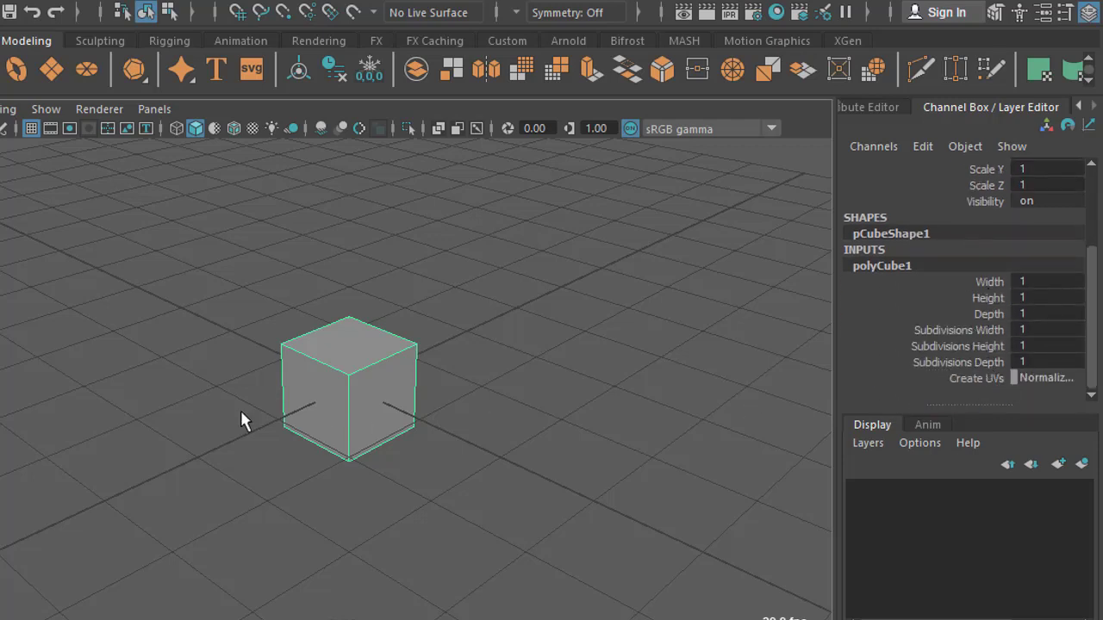
{"action": "scroll", "coordinate": [286, 411], "scroll_direction": "down", "scroll_amount": 3}
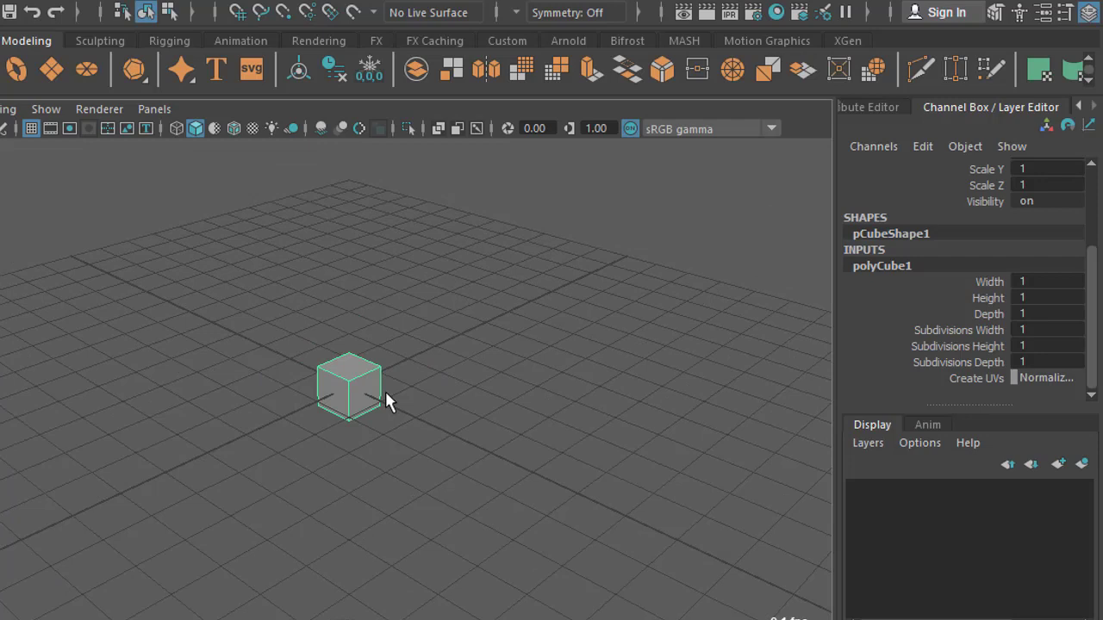
{"action": "scroll", "coordinate": [362, 388], "scroll_direction": "up", "scroll_amount": 2}
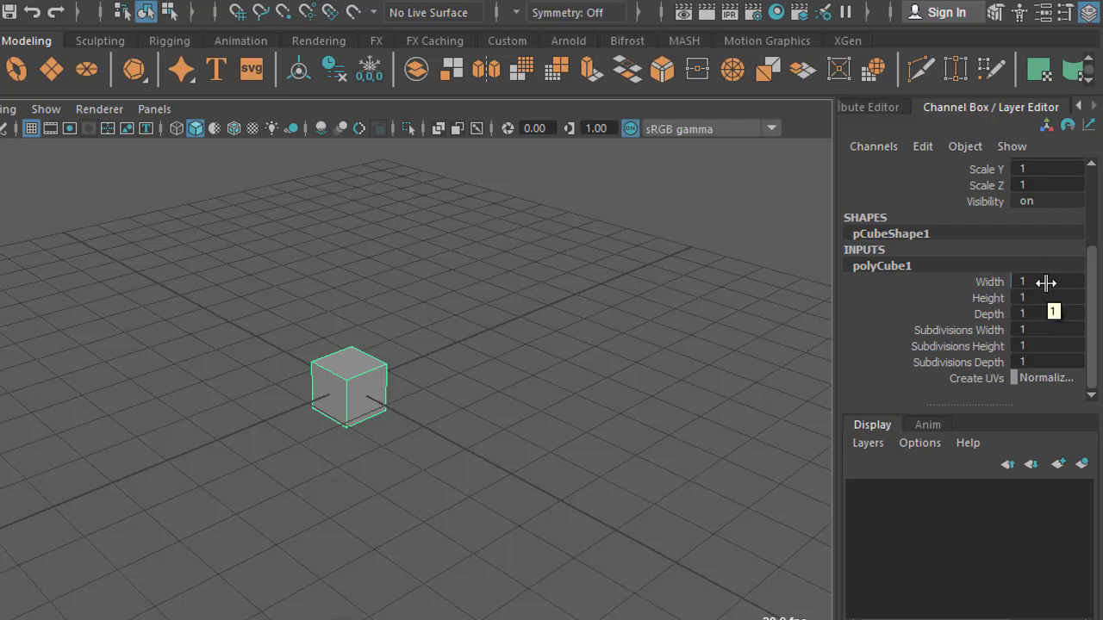
Set the polyCube1 width to 5, after first trying 3
{"action": "double_click", "coordinate": [1045, 283]}
{"action": "type", "text": "3"}
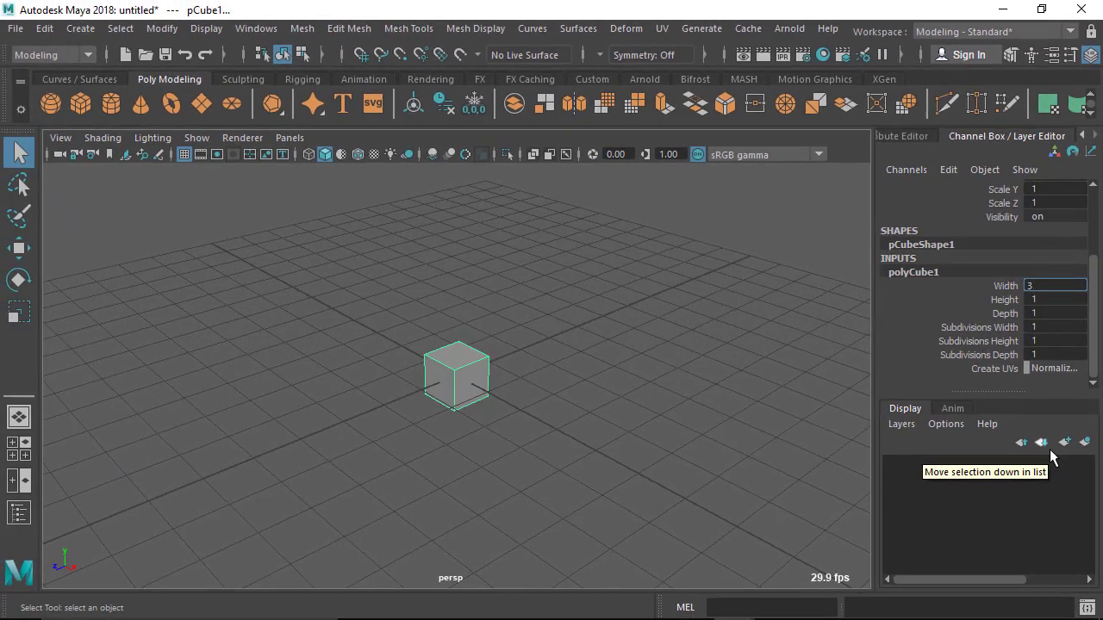
{"action": "key", "text": "Return"}
{"action": "mouse_move", "coordinate": [315, 393]}
{"action": "left_mouse_down", "text": "alt"}
{"action": "mouse_move", "coordinate": [455, 423]}
{"action": "mouse_move", "coordinate": [458, 448]}
{"action": "left_mouse_up", "text": "alt"}
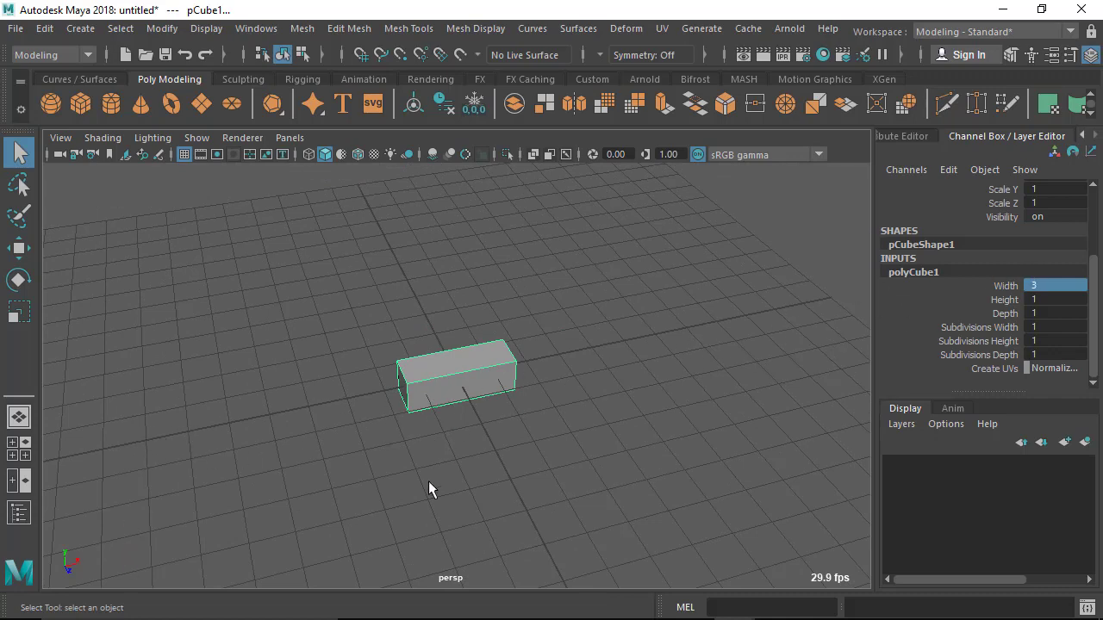
{"action": "mouse_move", "coordinate": [635, 480]}
{"action": "left_mouse_down", "text": "alt"}
{"action": "mouse_move", "coordinate": [595, 480]}
{"action": "mouse_move", "coordinate": [515, 421]}
{"action": "left_mouse_up", "text": "alt"}
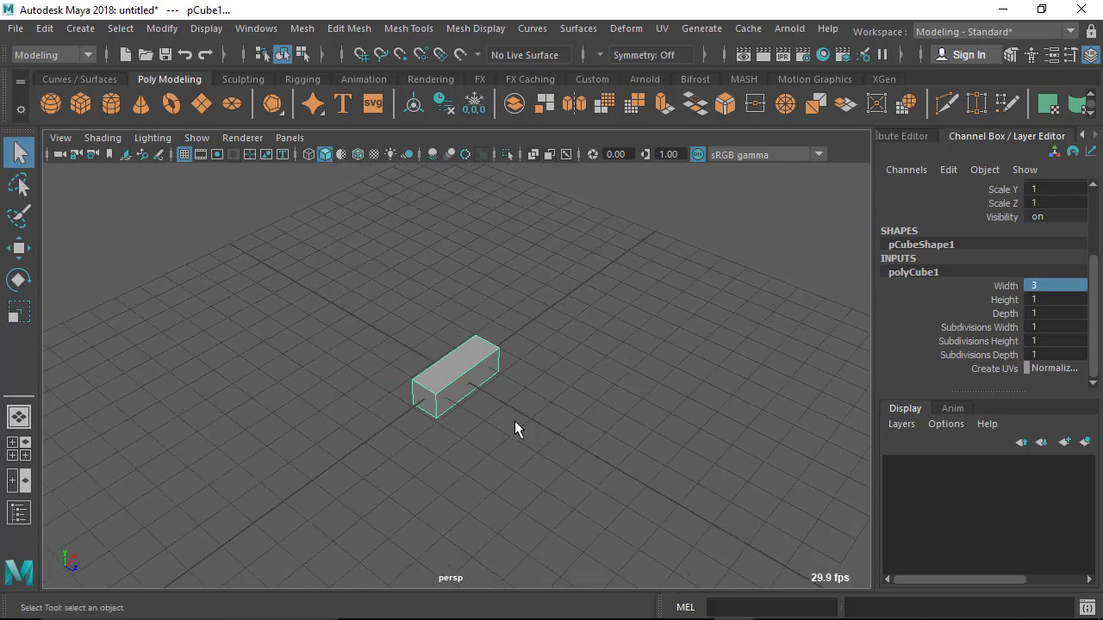
{"action": "mouse_move", "coordinate": [405, 329]}
{"action": "left_mouse_down", "text": "alt"}
{"action": "mouse_move", "coordinate": [268, 312]}
{"action": "mouse_move", "coordinate": [379, 431]}
{"action": "left_mouse_up", "text": "alt"}
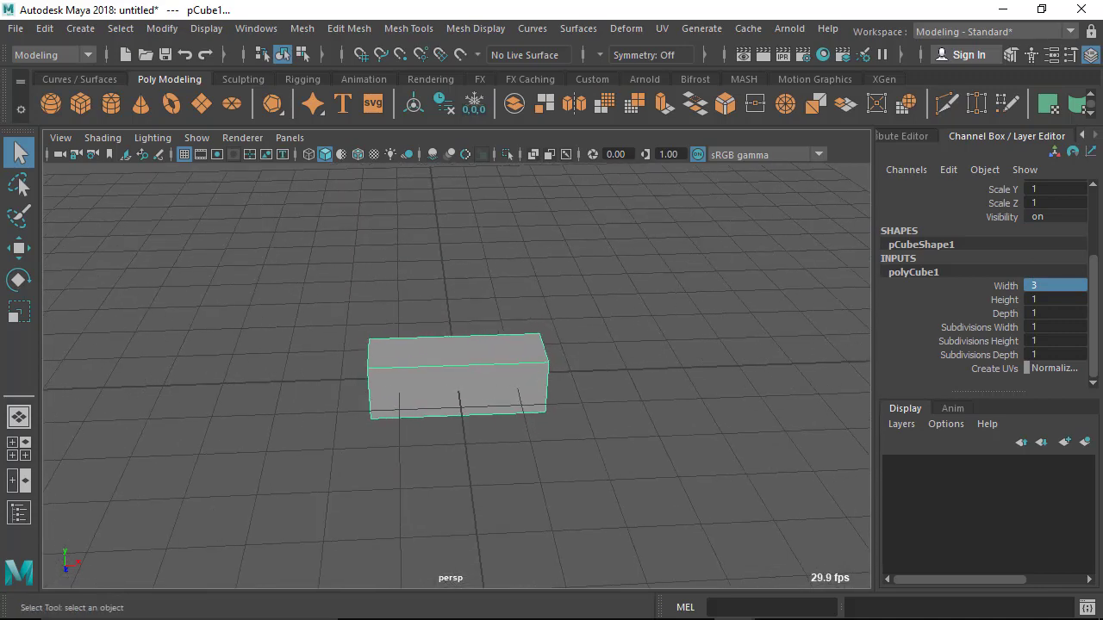
{"action": "double_click", "coordinate": [1052, 285]}
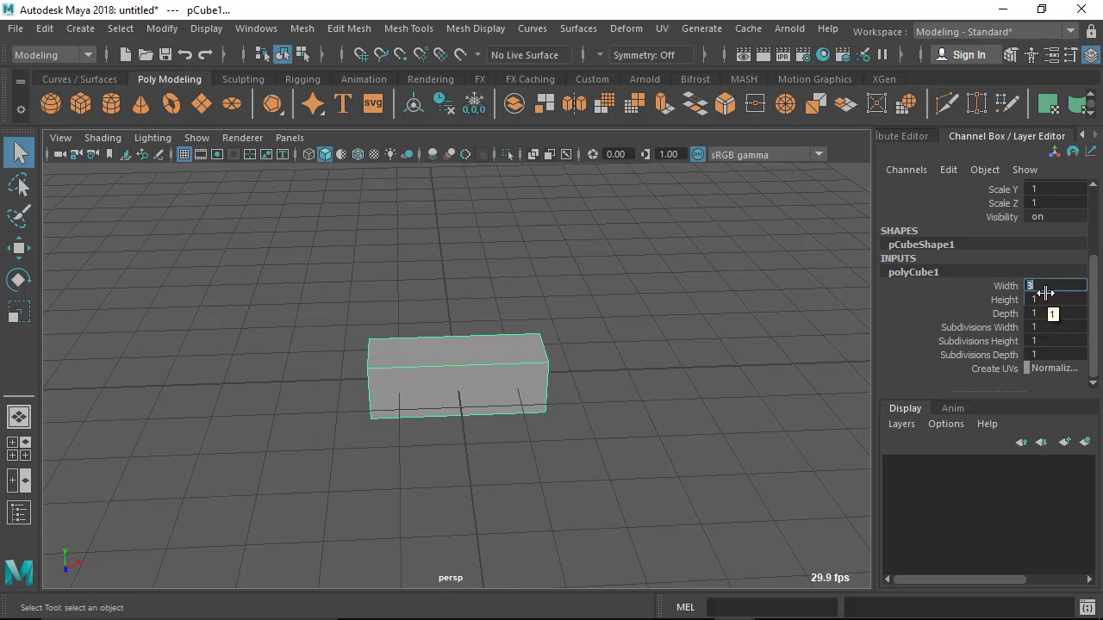
{"action": "type", "text": "5"}
{"action": "key", "text": "Return"}
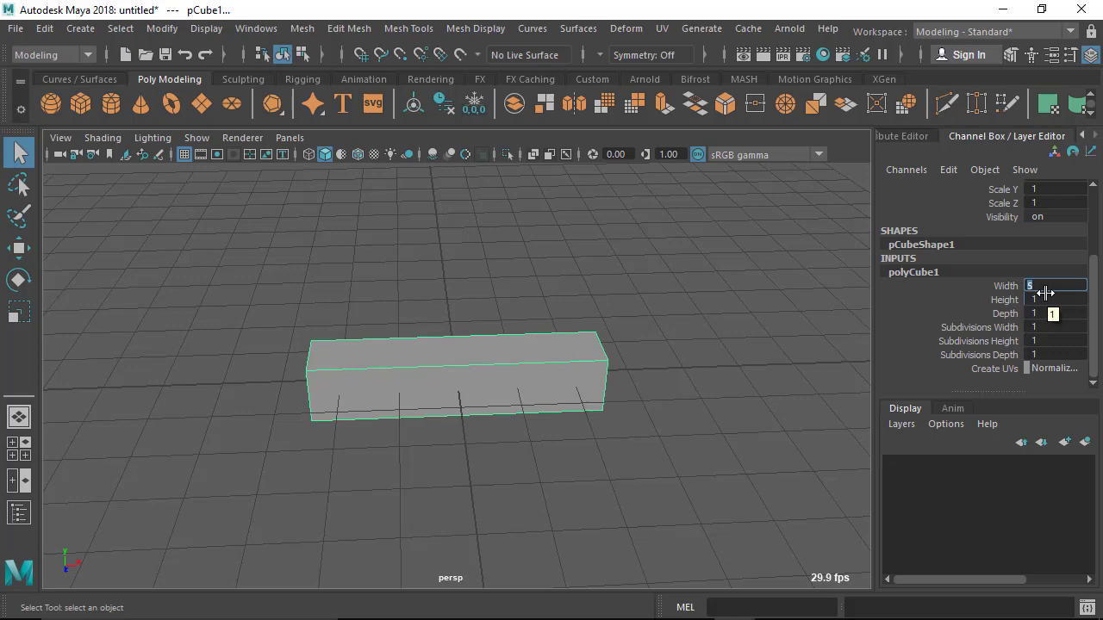
{"action": "mouse_move", "coordinate": [307, 381]}
{"action": "left_mouse_down", "text": "alt"}
{"action": "mouse_move", "coordinate": [389, 377]}
{"action": "mouse_move", "coordinate": [340, 376]}
{"action": "left_mouse_up", "text": "alt"}
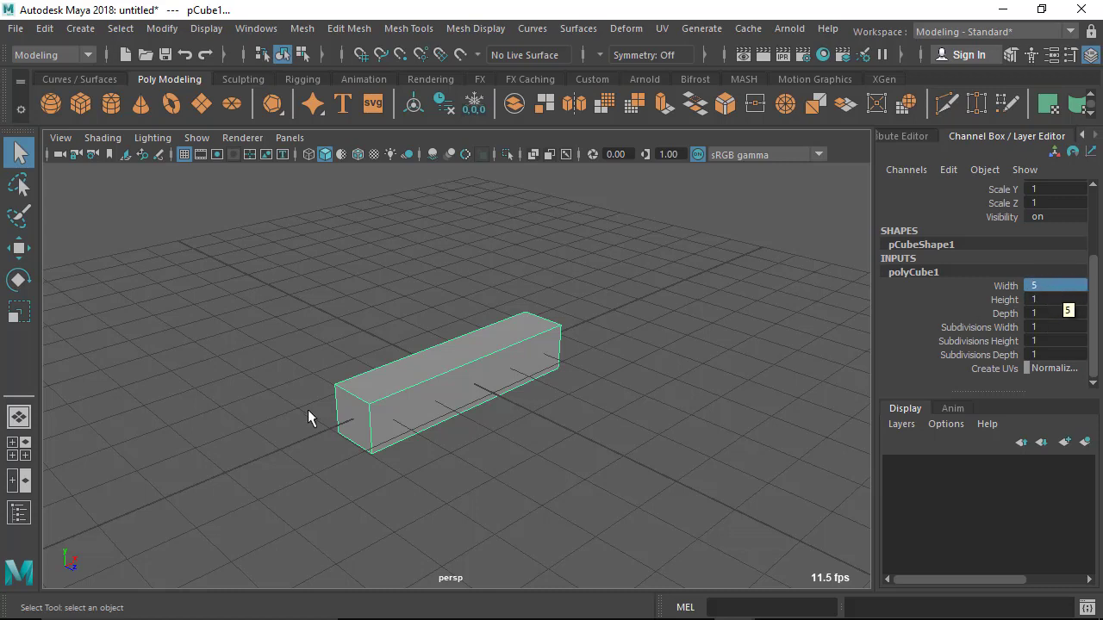
Set the cube depth to 4 and the height to 1
{"action": "left_click", "coordinate": [1038, 300]}
{"action": "type", "text": "4"}
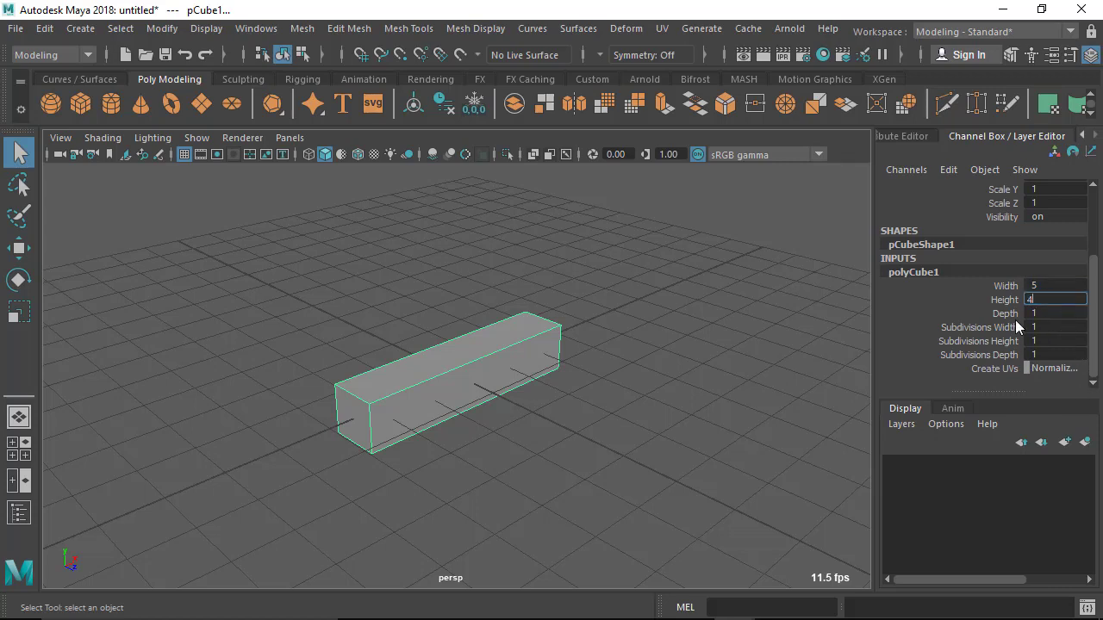
{"action": "left_click", "coordinate": [1044, 310]}
{"action": "type", "text": "4"}
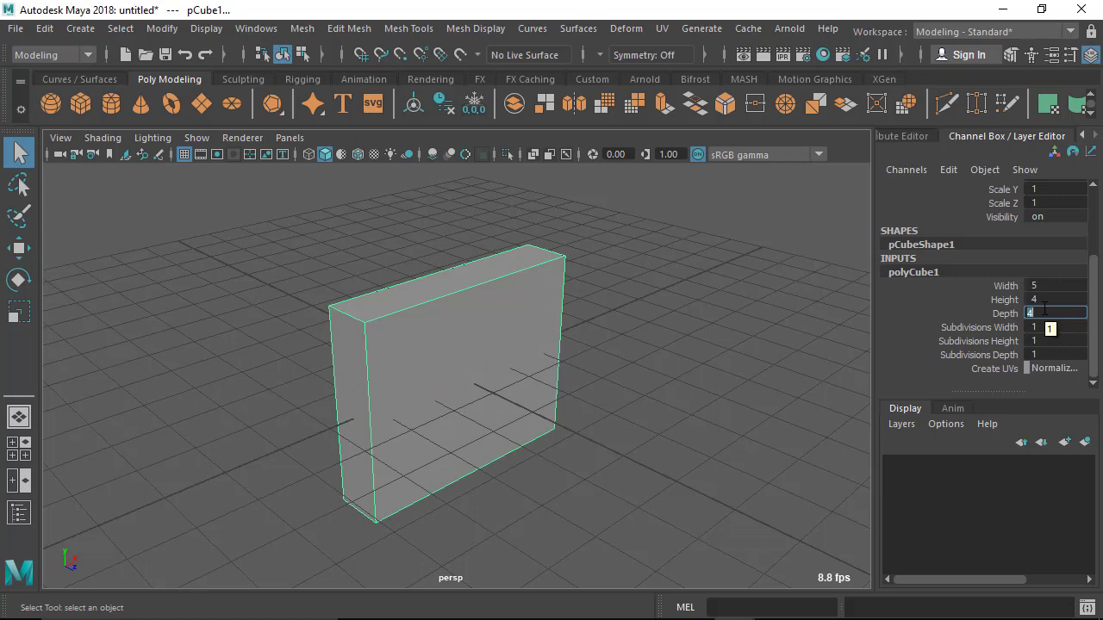
{"action": "key", "text": "Return"}
{"action": "left_click", "coordinate": [1042, 300]}
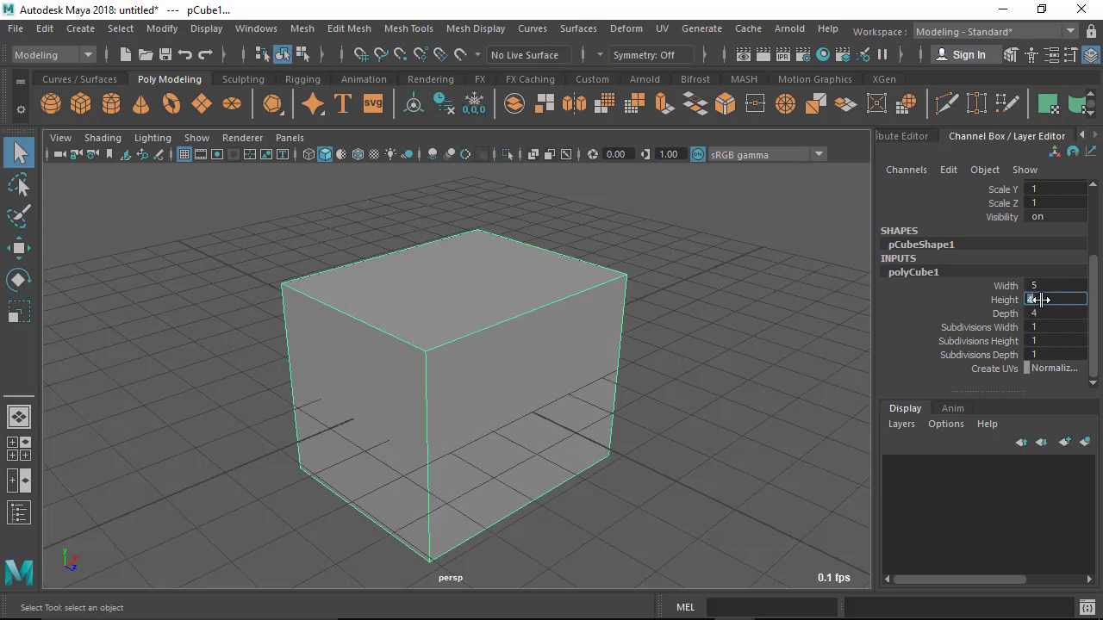
{"action": "type", "text": "1"}
{"action": "key", "text": "Return"}
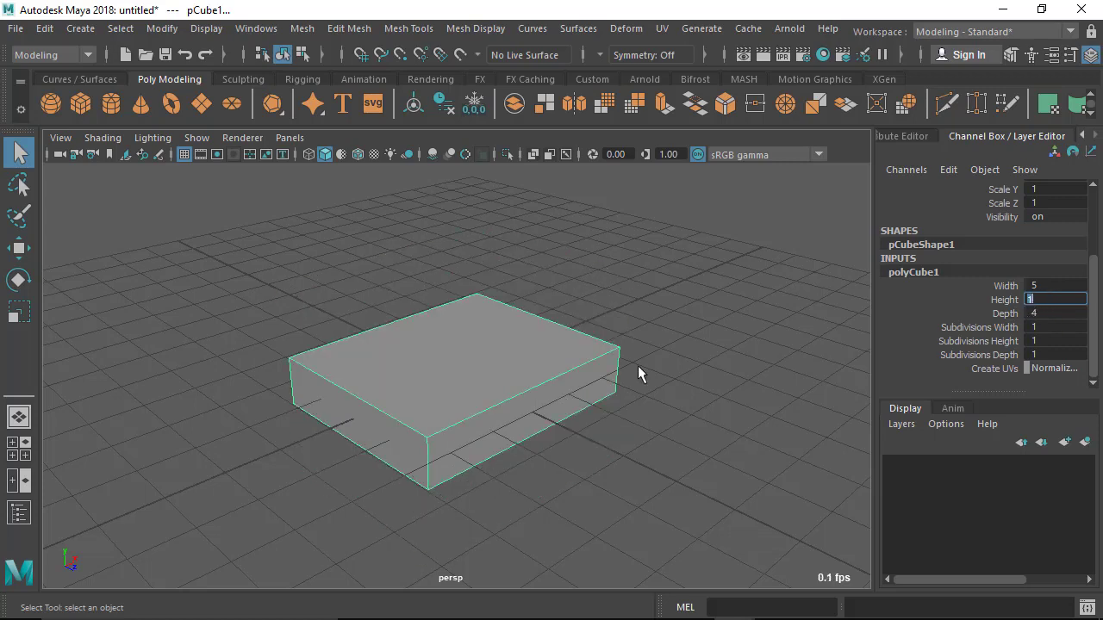
{"action": "scroll", "coordinate": [366, 446], "scroll_direction": "up", "scroll_amount": 3}
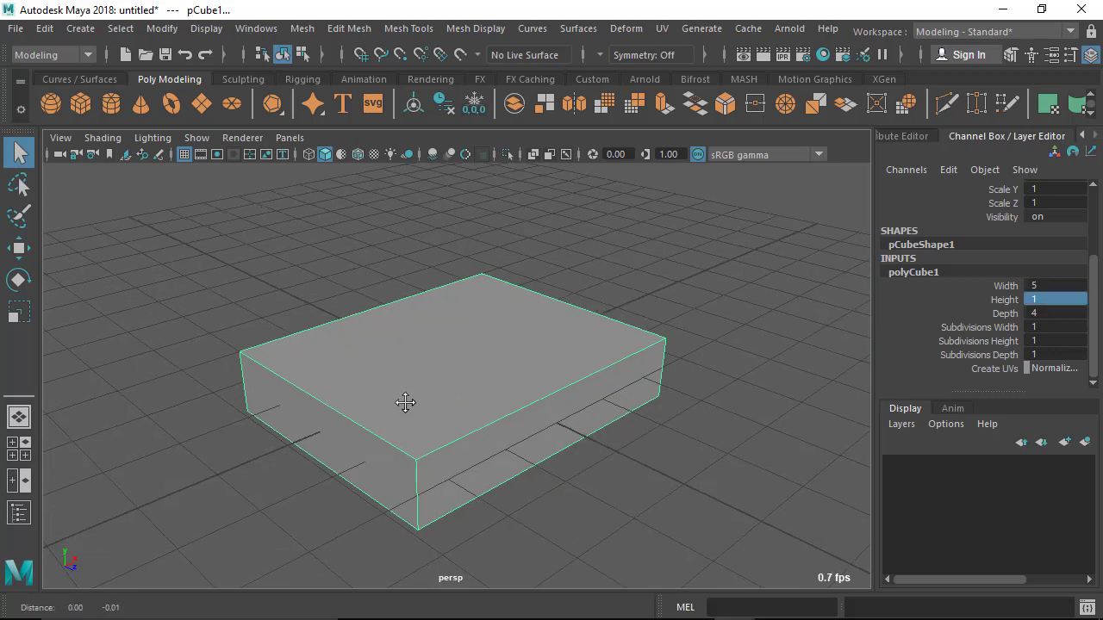
Drag the polyCube1 Height value down to 0.1, passing through 0.2
{"action": "middle_click_drag", "start_coordinate": [404, 401], "coordinate": [377, 355], "text": "alt"}
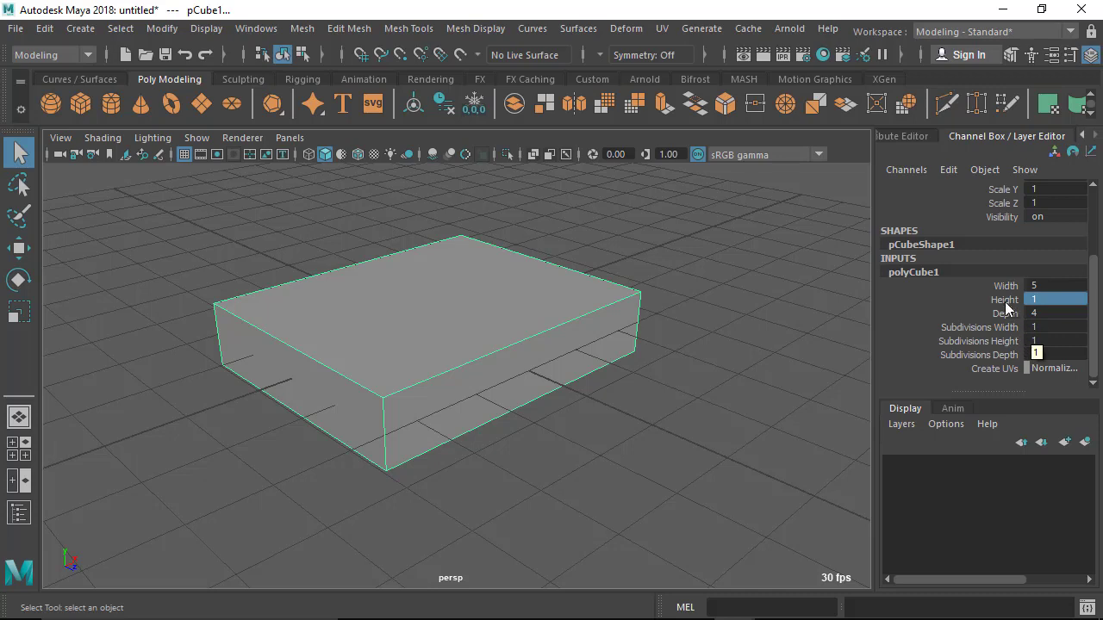
{"action": "left_click", "coordinate": [1004, 301]}
{"action": "left_click", "coordinate": [1006, 284]}
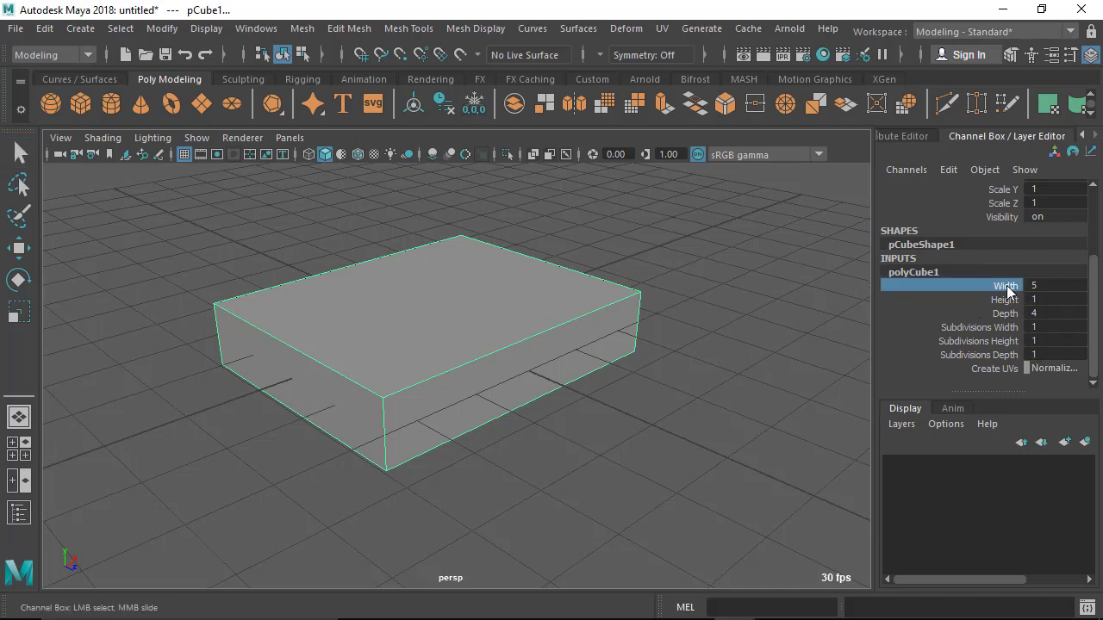
{"action": "left_click", "coordinate": [1004, 313]}
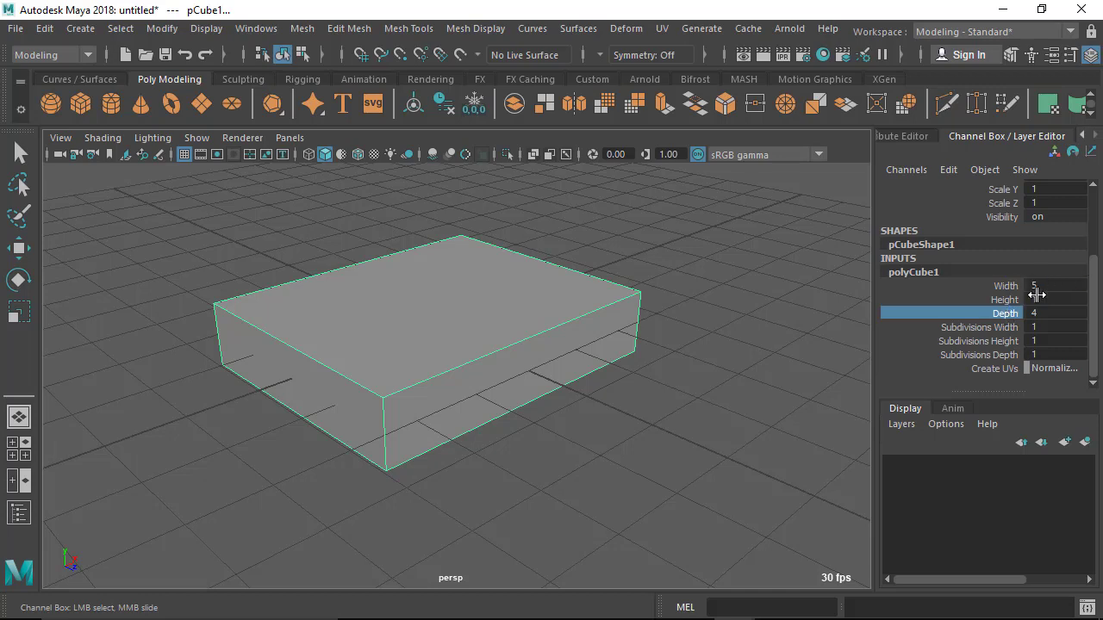
{"action": "left_click", "coordinate": [1000, 301]}
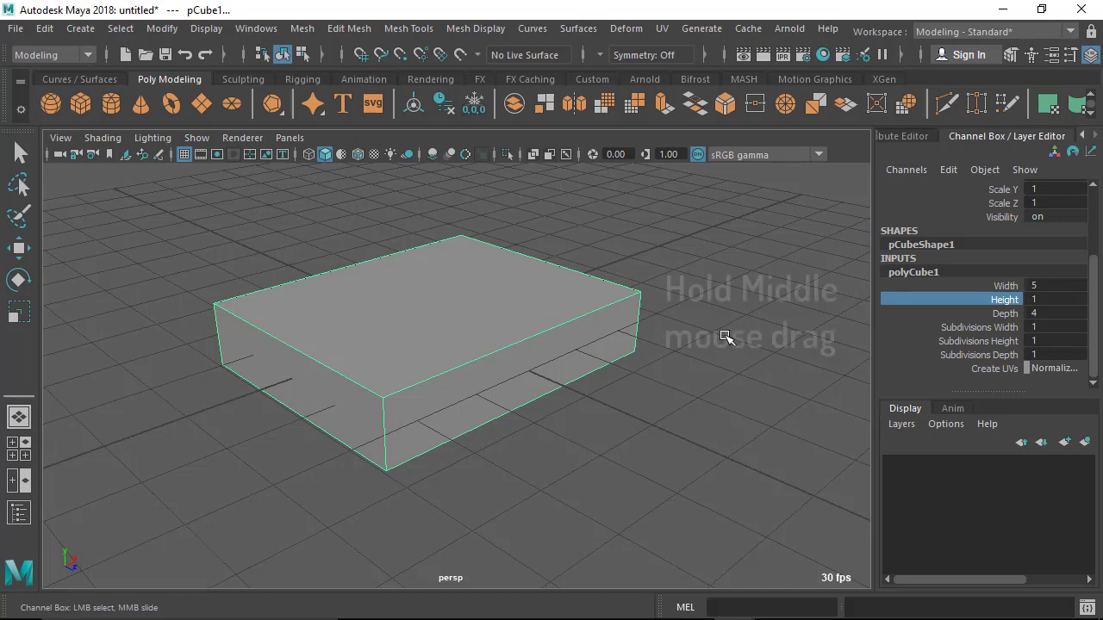
{"action": "mouse_move", "coordinate": [726, 336]}
{"action": "middle_mouse_down"}
{"action": "mouse_move", "coordinate": [761, 336]}
{"action": "mouse_move", "coordinate": [713, 339]}
{"action": "mouse_move", "coordinate": [716, 352]}
{"action": "middle_mouse_up"}
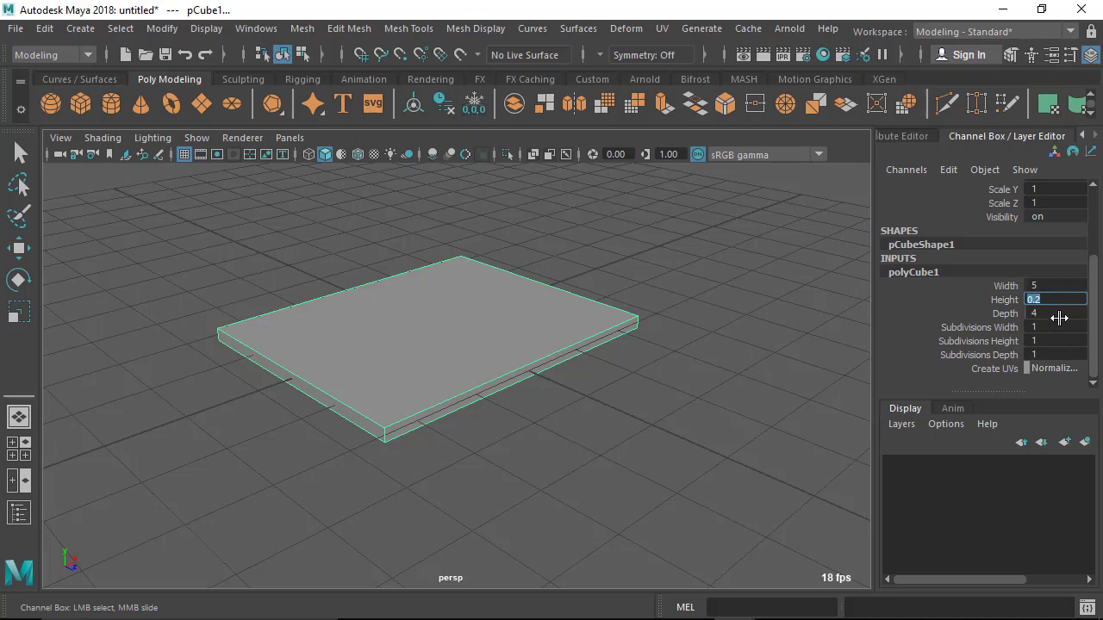
{"action": "left_click", "coordinate": [1063, 312]}
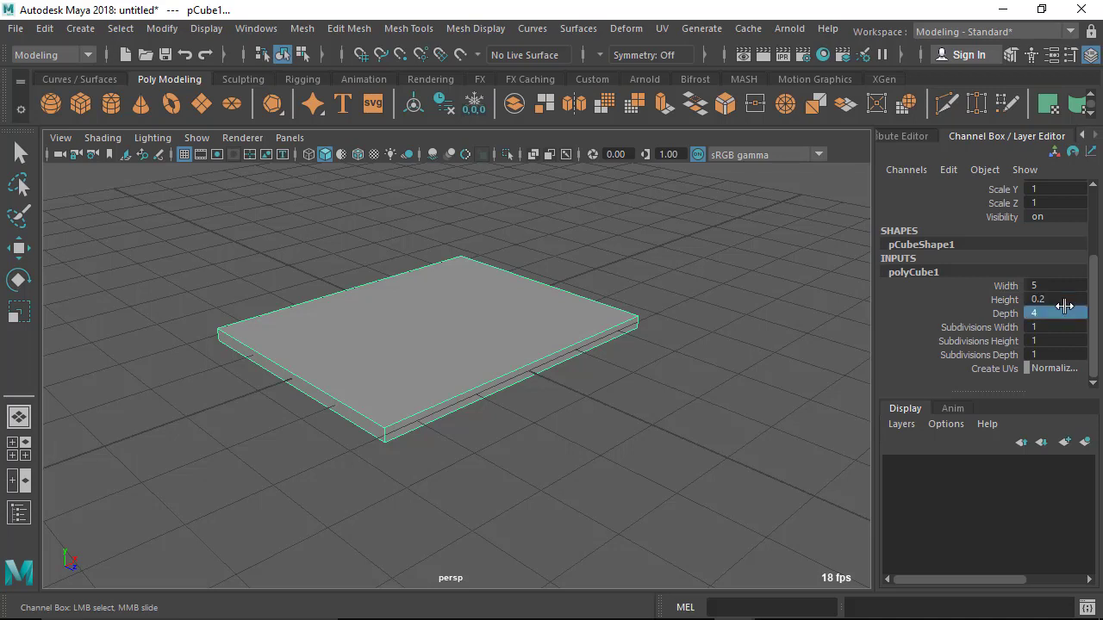
{"action": "left_click", "coordinate": [1003, 299]}
{"action": "mouse_move", "coordinate": [664, 366]}
{"action": "middle_mouse_down"}
{"action": "mouse_move", "coordinate": [678, 370]}
{"action": "mouse_move", "coordinate": [667, 385]}
{"action": "mouse_move", "coordinate": [679, 379]}
{"action": "mouse_move", "coordinate": [457, 444]}
{"action": "middle_mouse_up"}
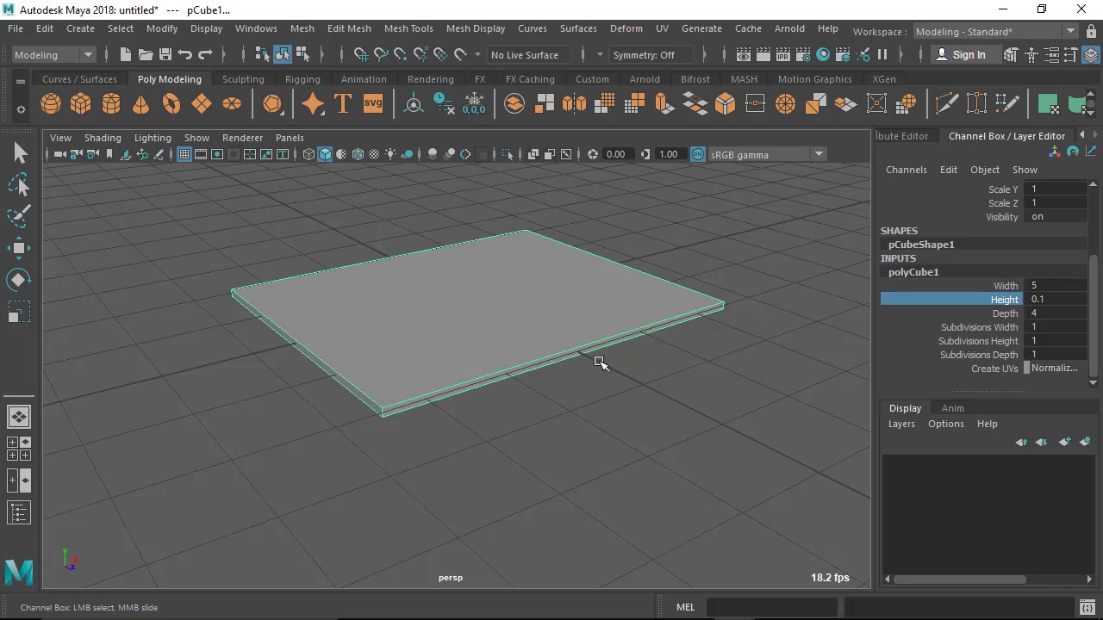
{"action": "scroll", "coordinate": [357, 468], "scroll_direction": "up", "scroll_amount": 2}
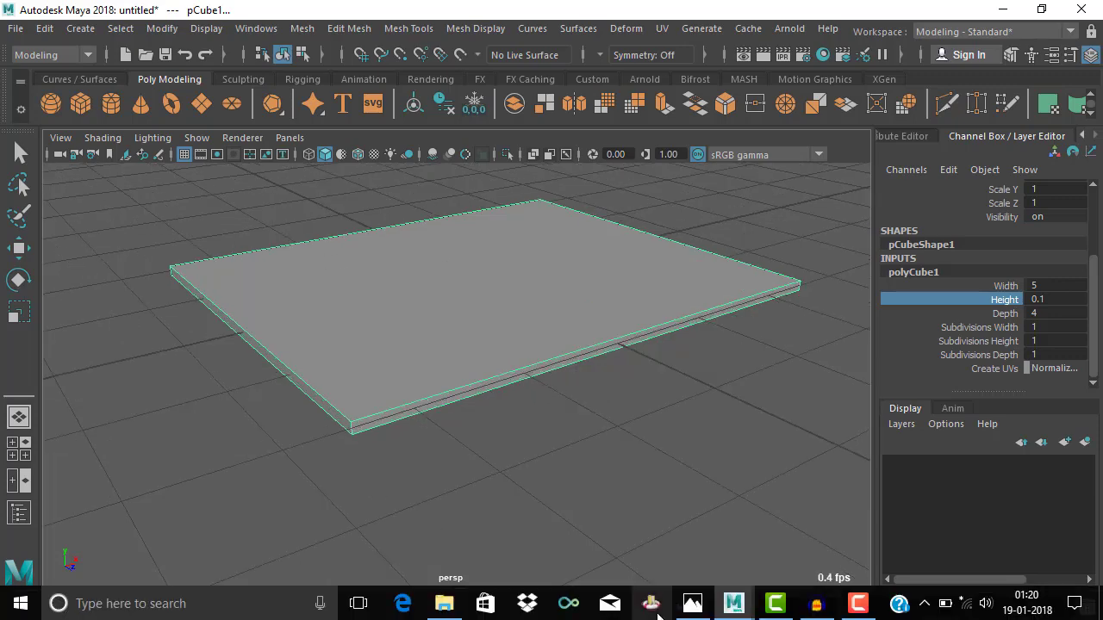
{"action": "left_click", "coordinate": [692, 603]}
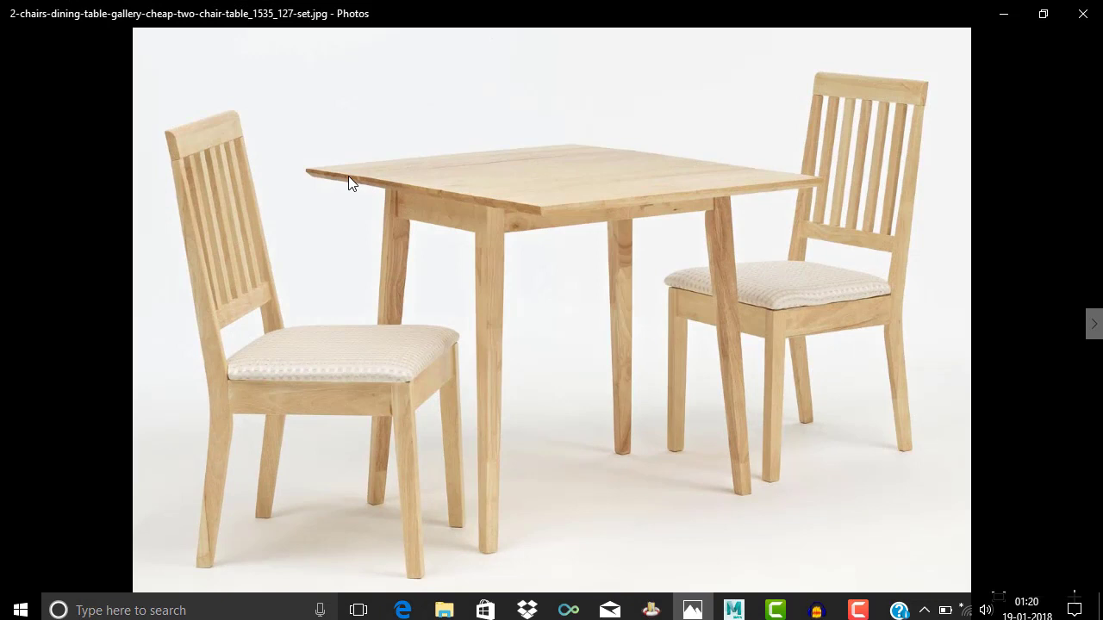
{"action": "scroll", "coordinate": [339, 171], "scroll_direction": "up", "scroll_amount": 1}
{"action": "scroll", "coordinate": [339, 178], "scroll_direction": "up", "scroll_amount": 1}
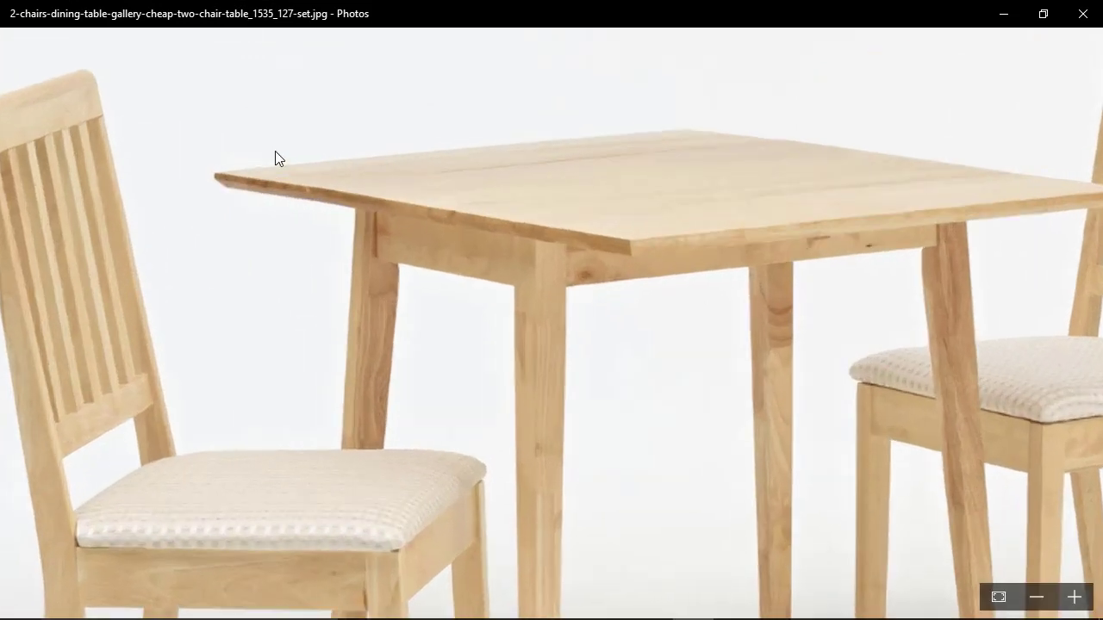
{"action": "scroll", "coordinate": [276, 158], "scroll_direction": "up", "scroll_amount": 1}
{"action": "left_click_drag", "start_coordinate": [328, 226], "coordinate": [178, 296]}
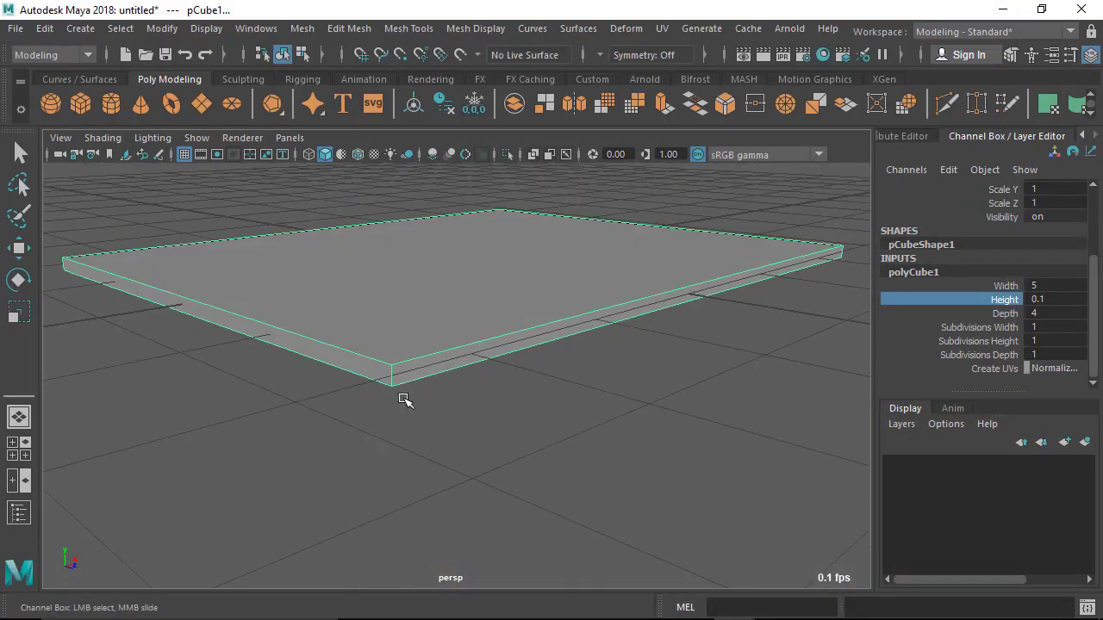
Set Subdivisions Height to 2, then orbit under the slab and choose face selection
{"action": "scroll", "coordinate": [393, 413], "scroll_direction": "up", "scroll_amount": 3}
{"action": "middle_click_drag", "start_coordinate": [365, 406], "coordinate": [384, 406], "text": "alt"}
{"action": "scroll", "coordinate": [385, 405], "scroll_direction": "up", "scroll_amount": 2}
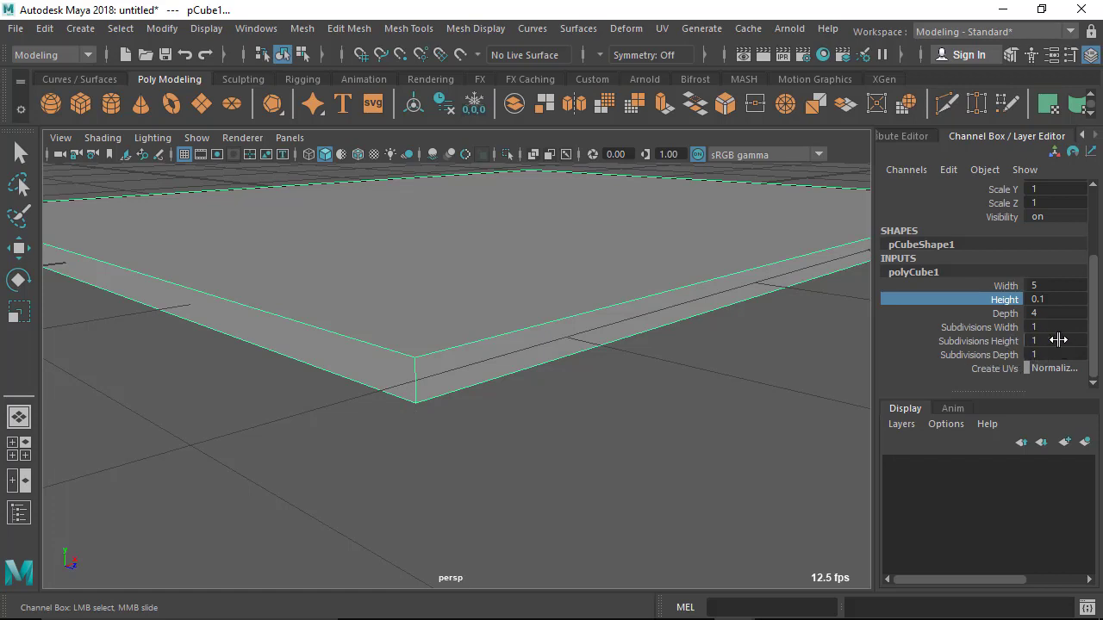
{"action": "left_click", "coordinate": [1046, 340]}
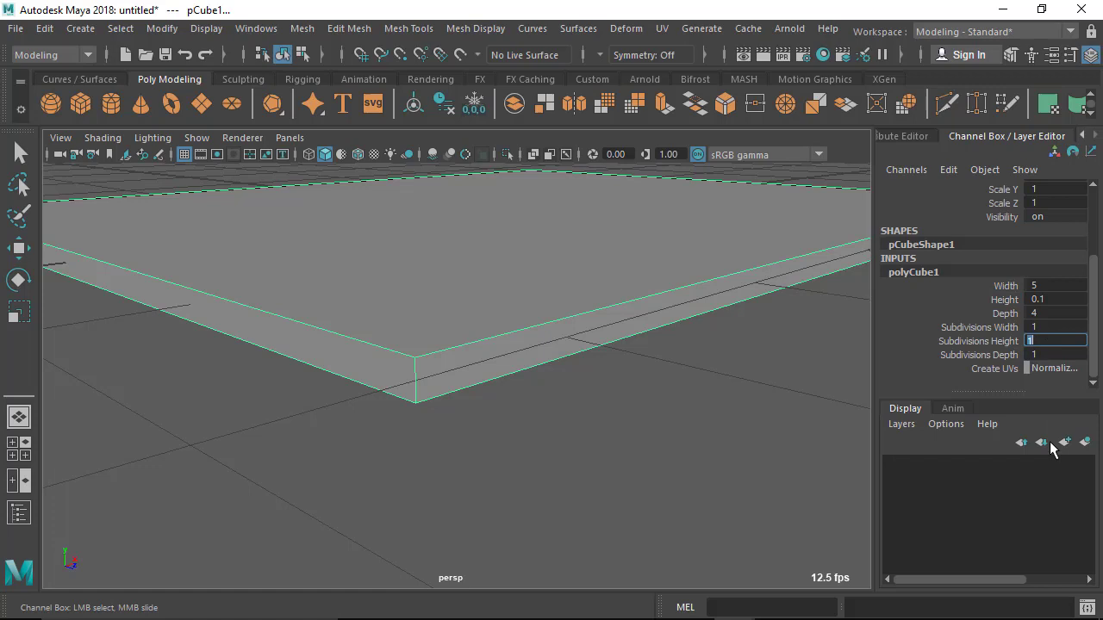
{"action": "type", "text": "2"}
{"action": "key", "text": "Return"}
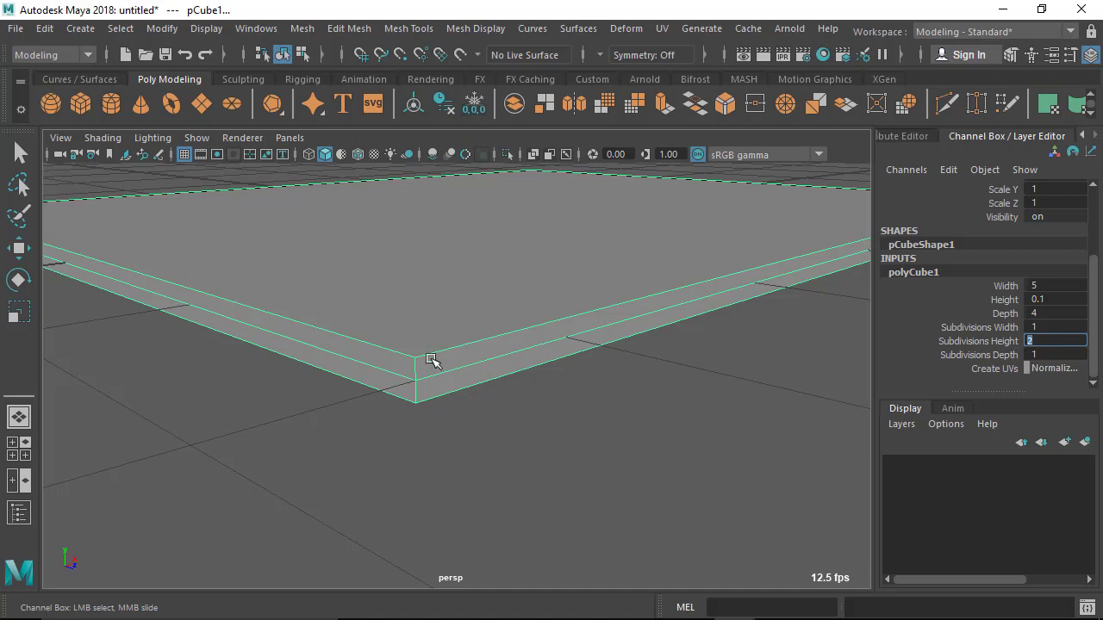
{"action": "middle_click_drag", "start_coordinate": [566, 387], "coordinate": [550, 351]}
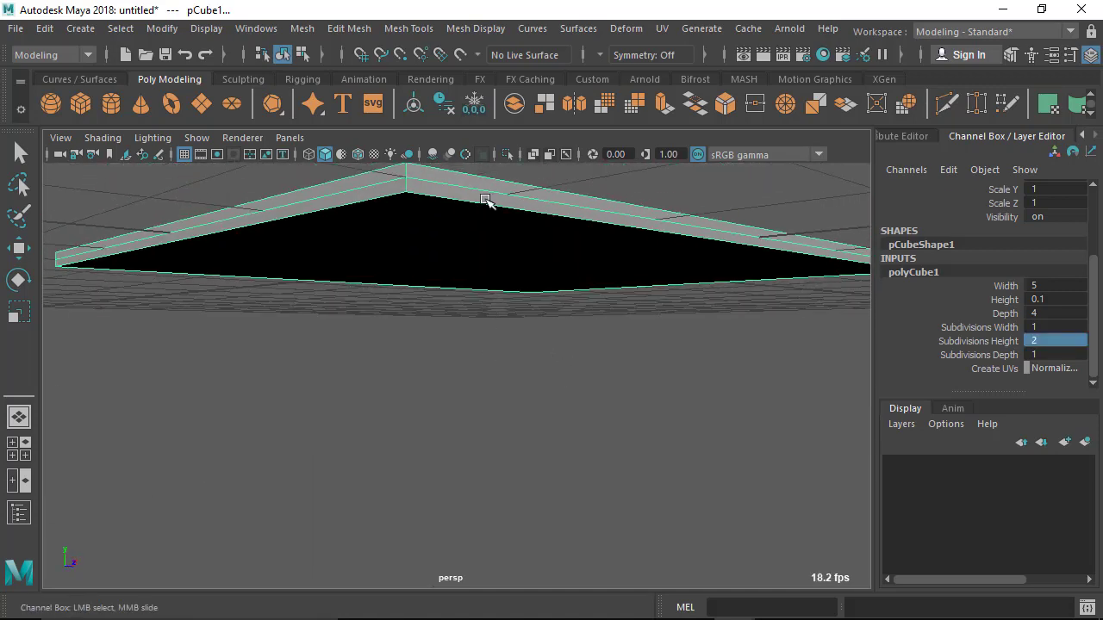
{"action": "right_click_drag", "start_coordinate": [460, 216], "coordinate": [457, 153]}
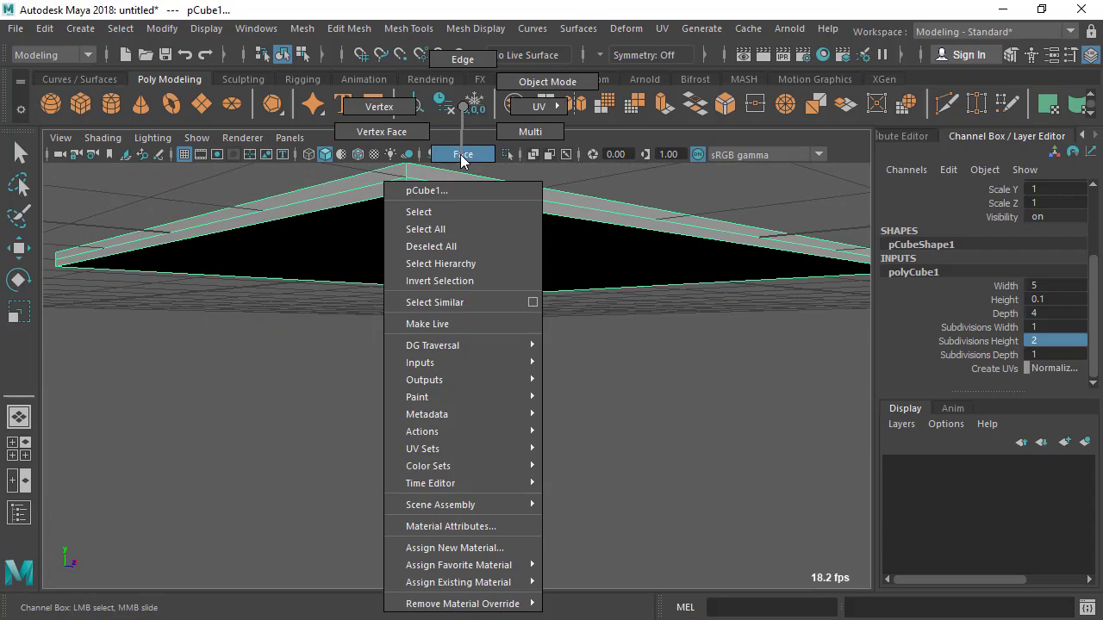
Scale the slab's bottom face slightly inward and inspect the sloped lower edge
{"action": "left_click_drag", "start_coordinate": [583, 418], "coordinate": [487, 301], "text": "alt"}
{"action": "left_click", "coordinate": [491, 318]}
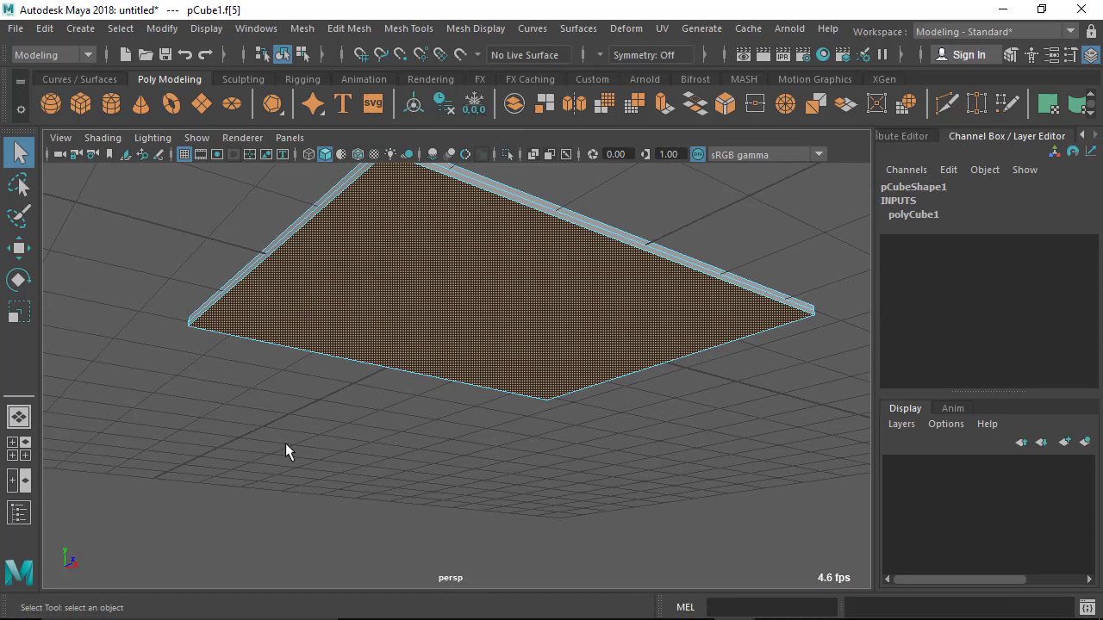
{"action": "left_click", "coordinate": [19, 311]}
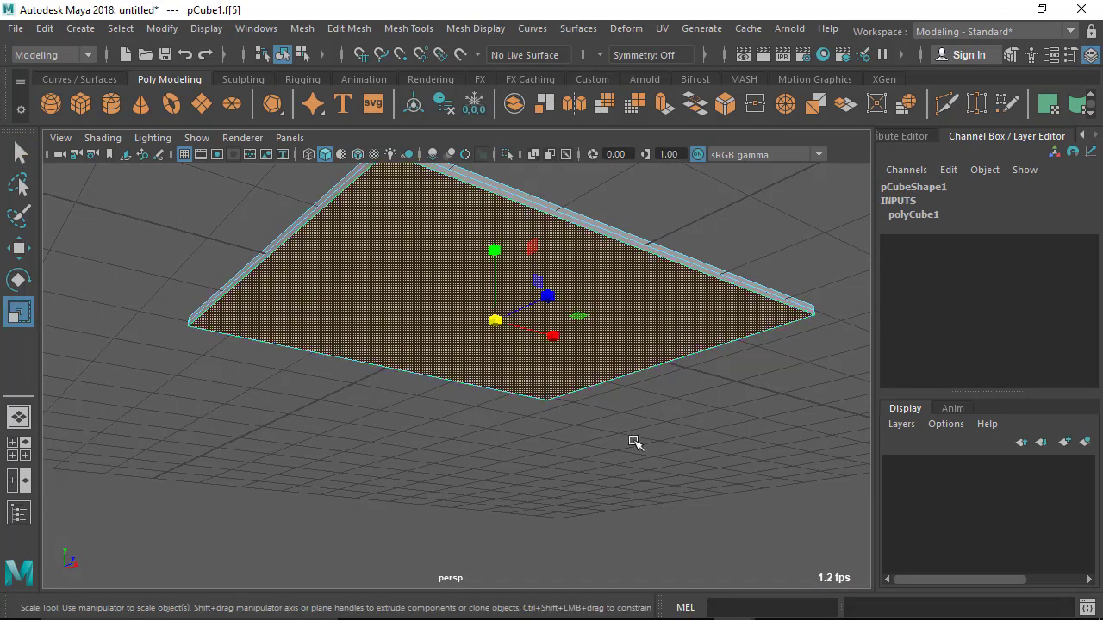
{"action": "mouse_move", "coordinate": [522, 345]}
{"action": "left_mouse_down", "text": "alt"}
{"action": "mouse_move", "coordinate": [482, 374]}
{"action": "mouse_move", "coordinate": [517, 467]}
{"action": "left_mouse_up", "text": "alt"}
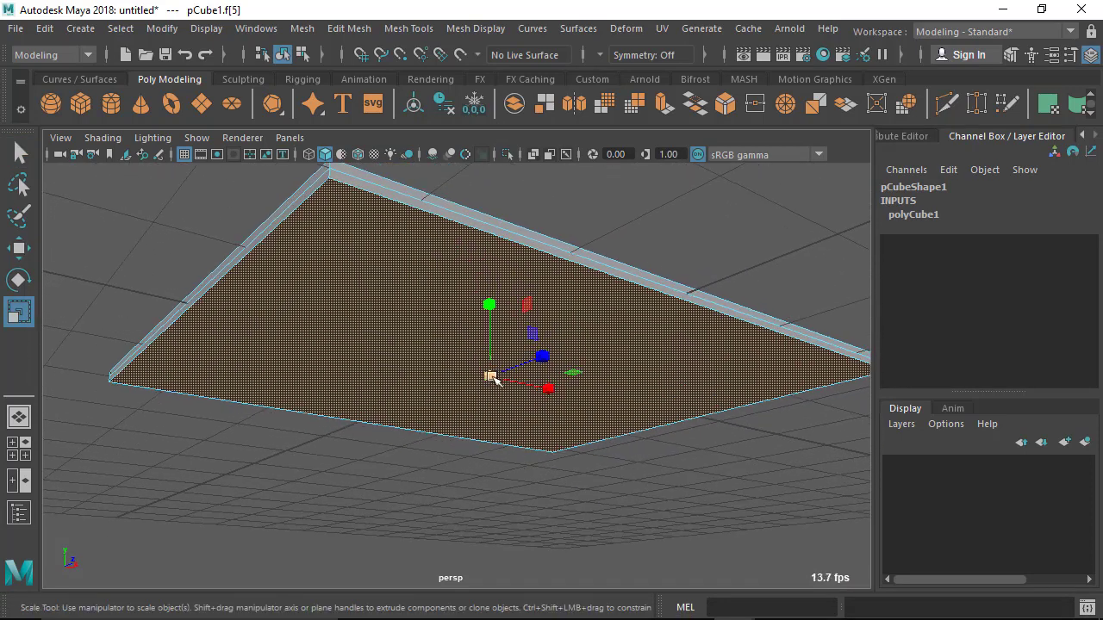
{"action": "left_click_drag", "start_coordinate": [491, 377], "coordinate": [484, 385]}
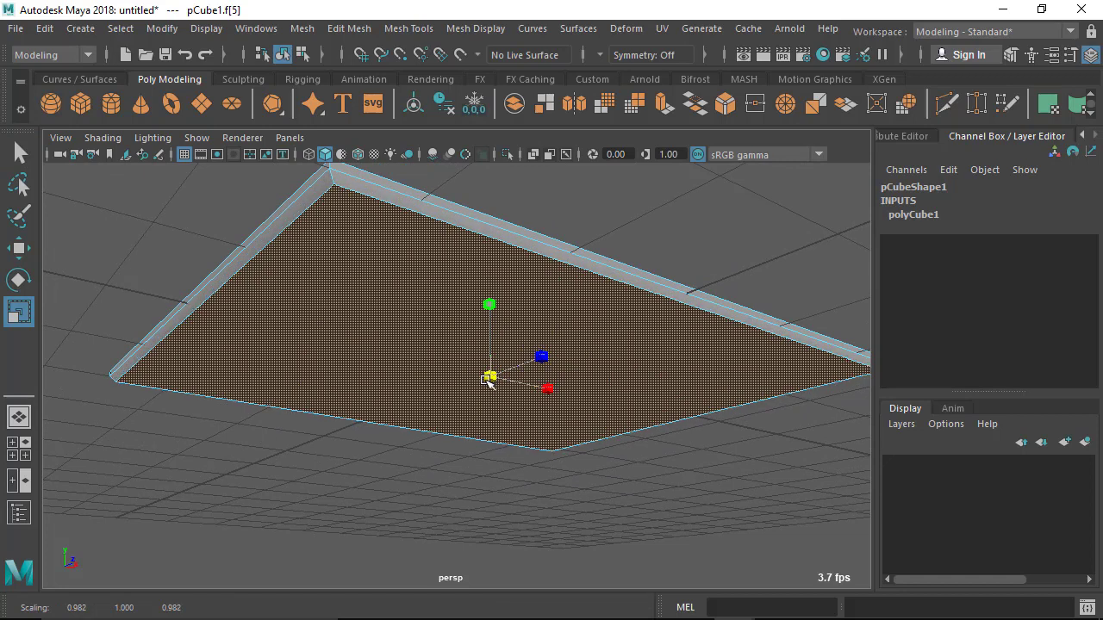
{"action": "mouse_move", "coordinate": [387, 366]}
{"action": "left_mouse_down", "text": "alt"}
{"action": "mouse_move", "coordinate": [356, 389]}
{"action": "mouse_move", "coordinate": [322, 374]}
{"action": "mouse_move", "coordinate": [377, 415]}
{"action": "mouse_move", "coordinate": [367, 362]}
{"action": "mouse_move", "coordinate": [319, 344]}
{"action": "left_mouse_up", "text": "alt"}
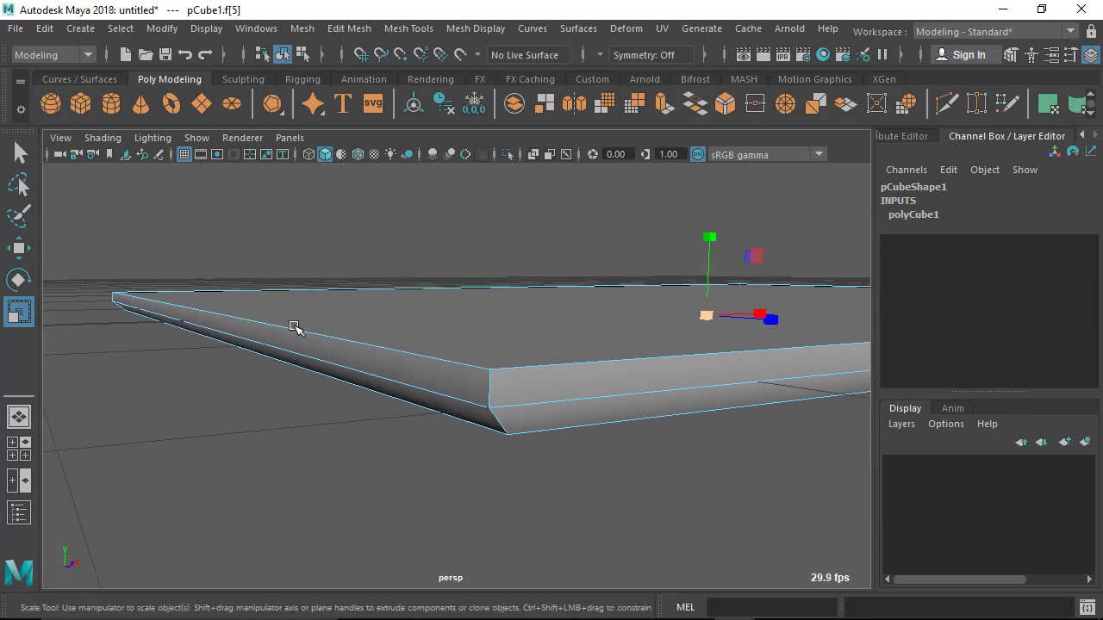
{"action": "mouse_move", "coordinate": [295, 327]}
{"action": "right_mouse_down", "text": "alt"}
{"action": "mouse_move", "coordinate": [274, 334]}
{"action": "mouse_move", "coordinate": [271, 258]}
{"action": "right_mouse_up", "text": "alt"}
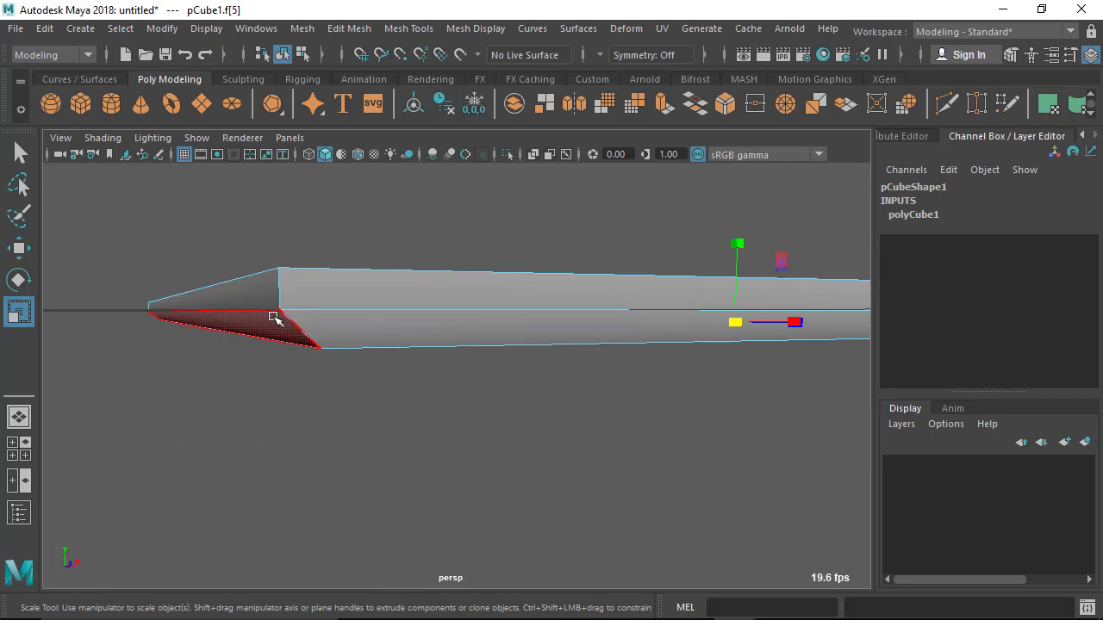
{"action": "mouse_move", "coordinate": [583, 406]}
{"action": "left_mouse_down", "text": "alt"}
{"action": "mouse_move", "coordinate": [431, 393]}
{"action": "mouse_move", "coordinate": [497, 409]}
{"action": "mouse_move", "coordinate": [451, 364]}
{"action": "left_mouse_up", "text": "alt"}
{"action": "right_click", "coordinate": [460, 293]}
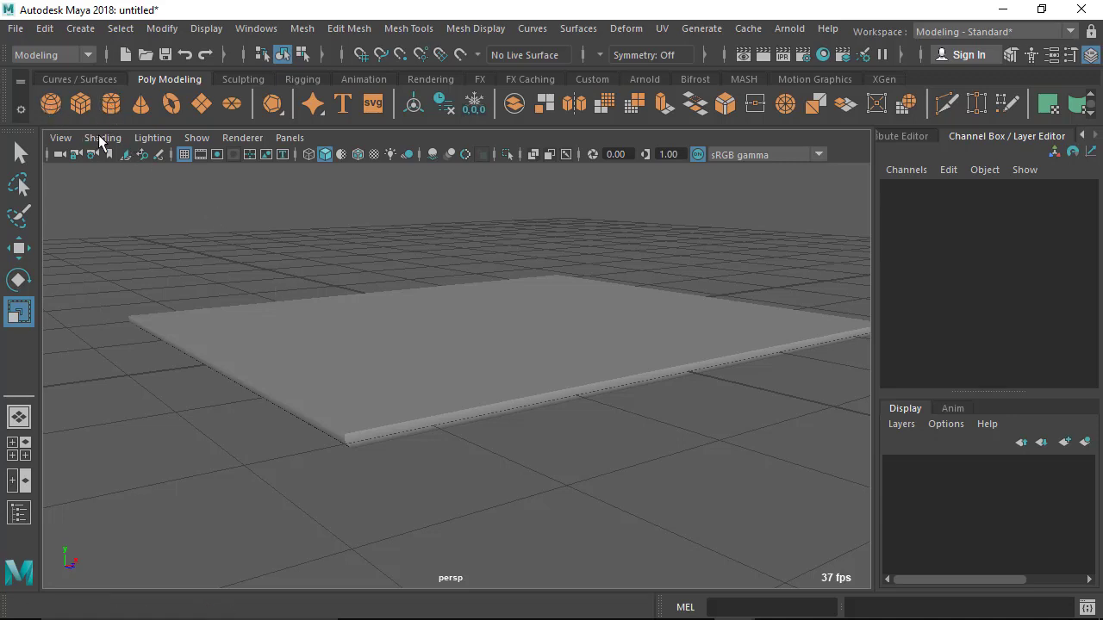
Select the whole slab, pCube1, to show its default transform values
{"action": "left_click", "coordinate": [436, 383]}
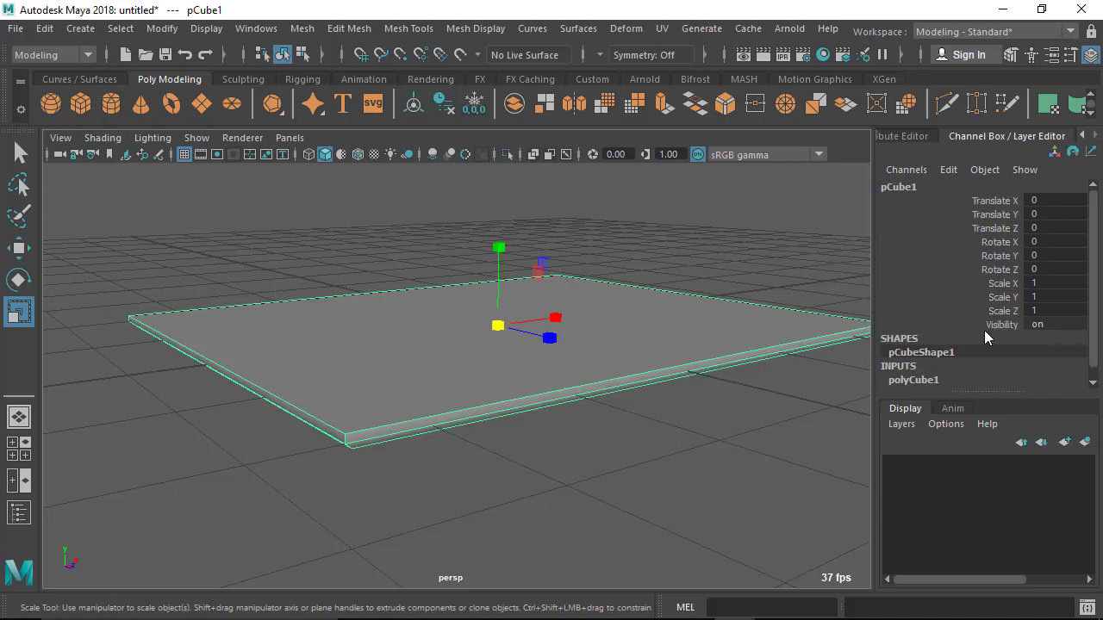
{"action": "scroll", "coordinate": [967, 355], "scroll_direction": "down", "scroll_amount": 1}
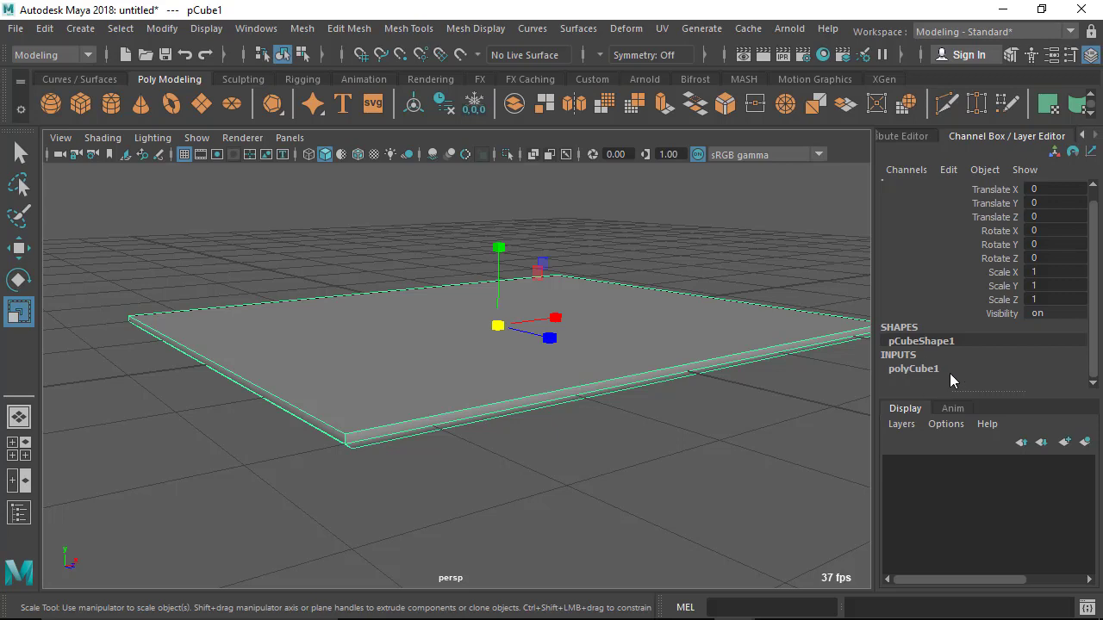